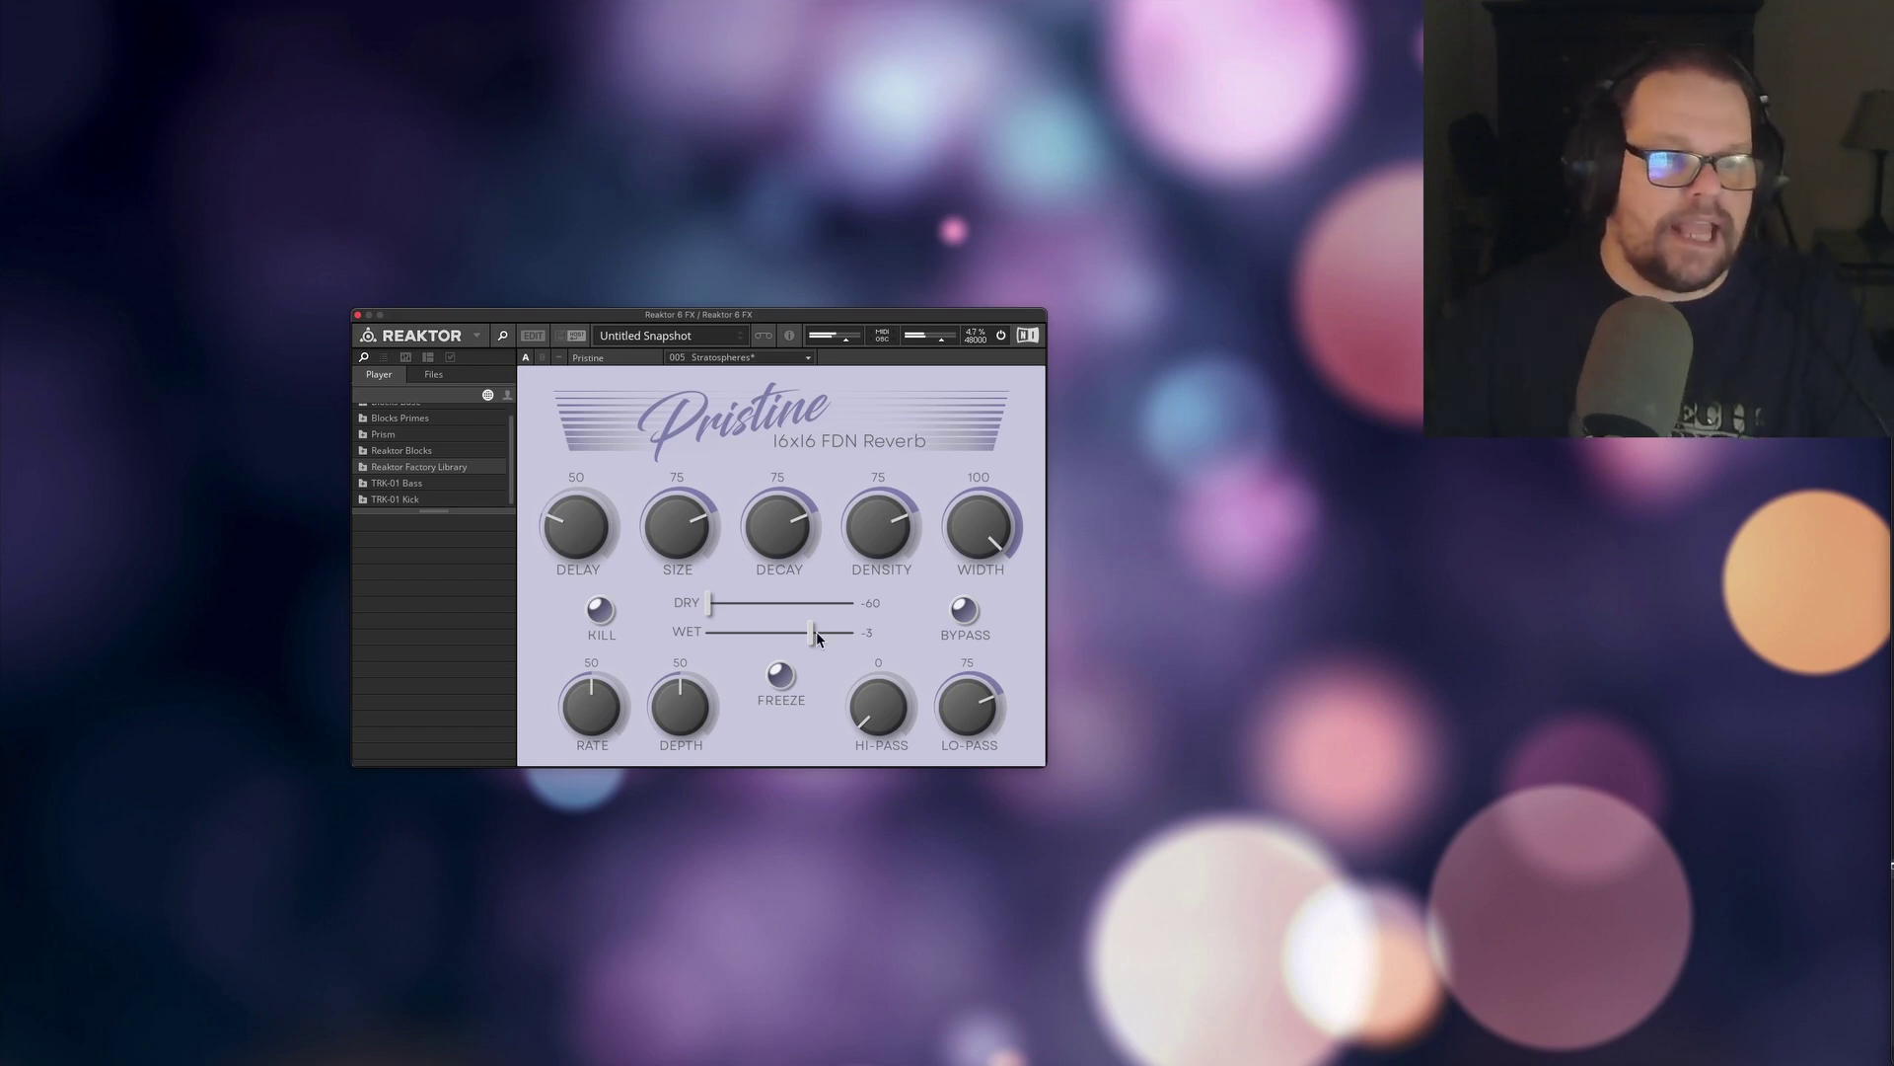
Freeze and release the reverb tail, then play and stop the guitar loop in Bitwig
{"action": "left_click", "coordinate": [784, 674]}
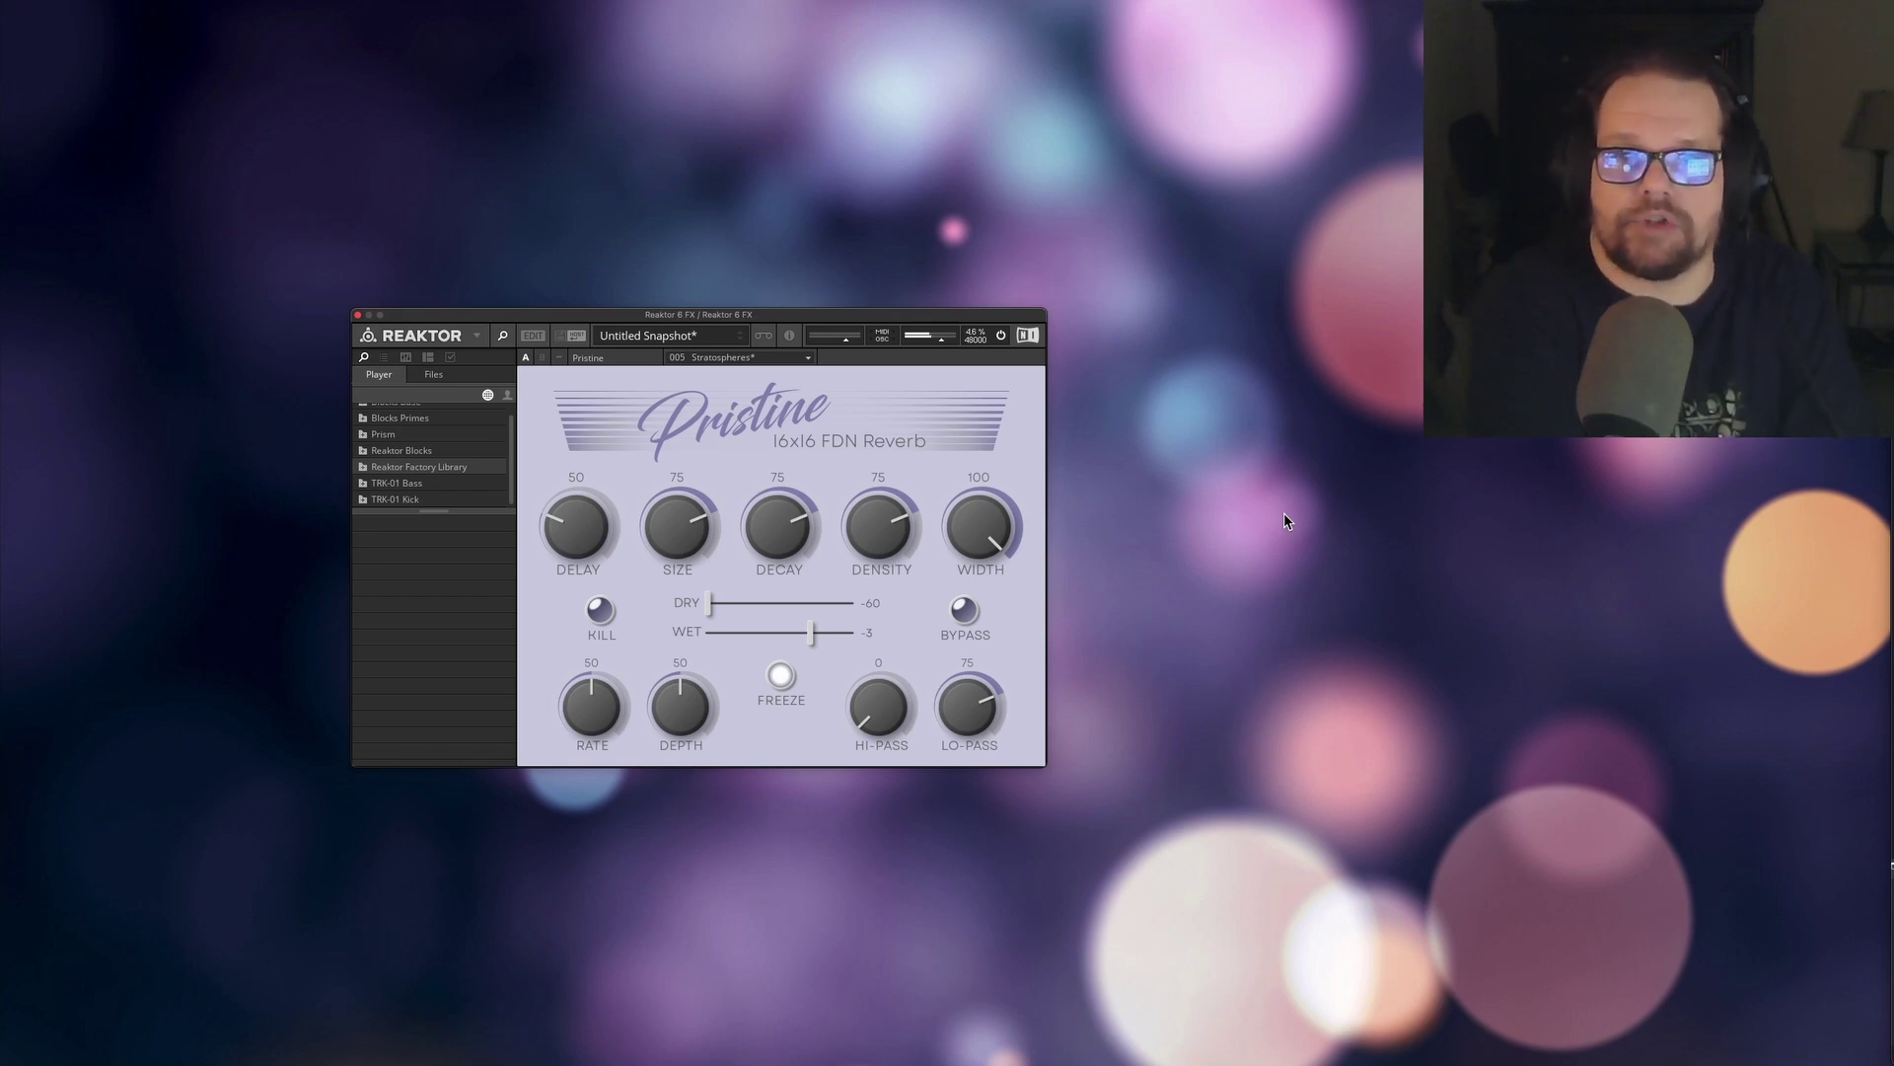
{"action": "left_click", "coordinate": [774, 674]}
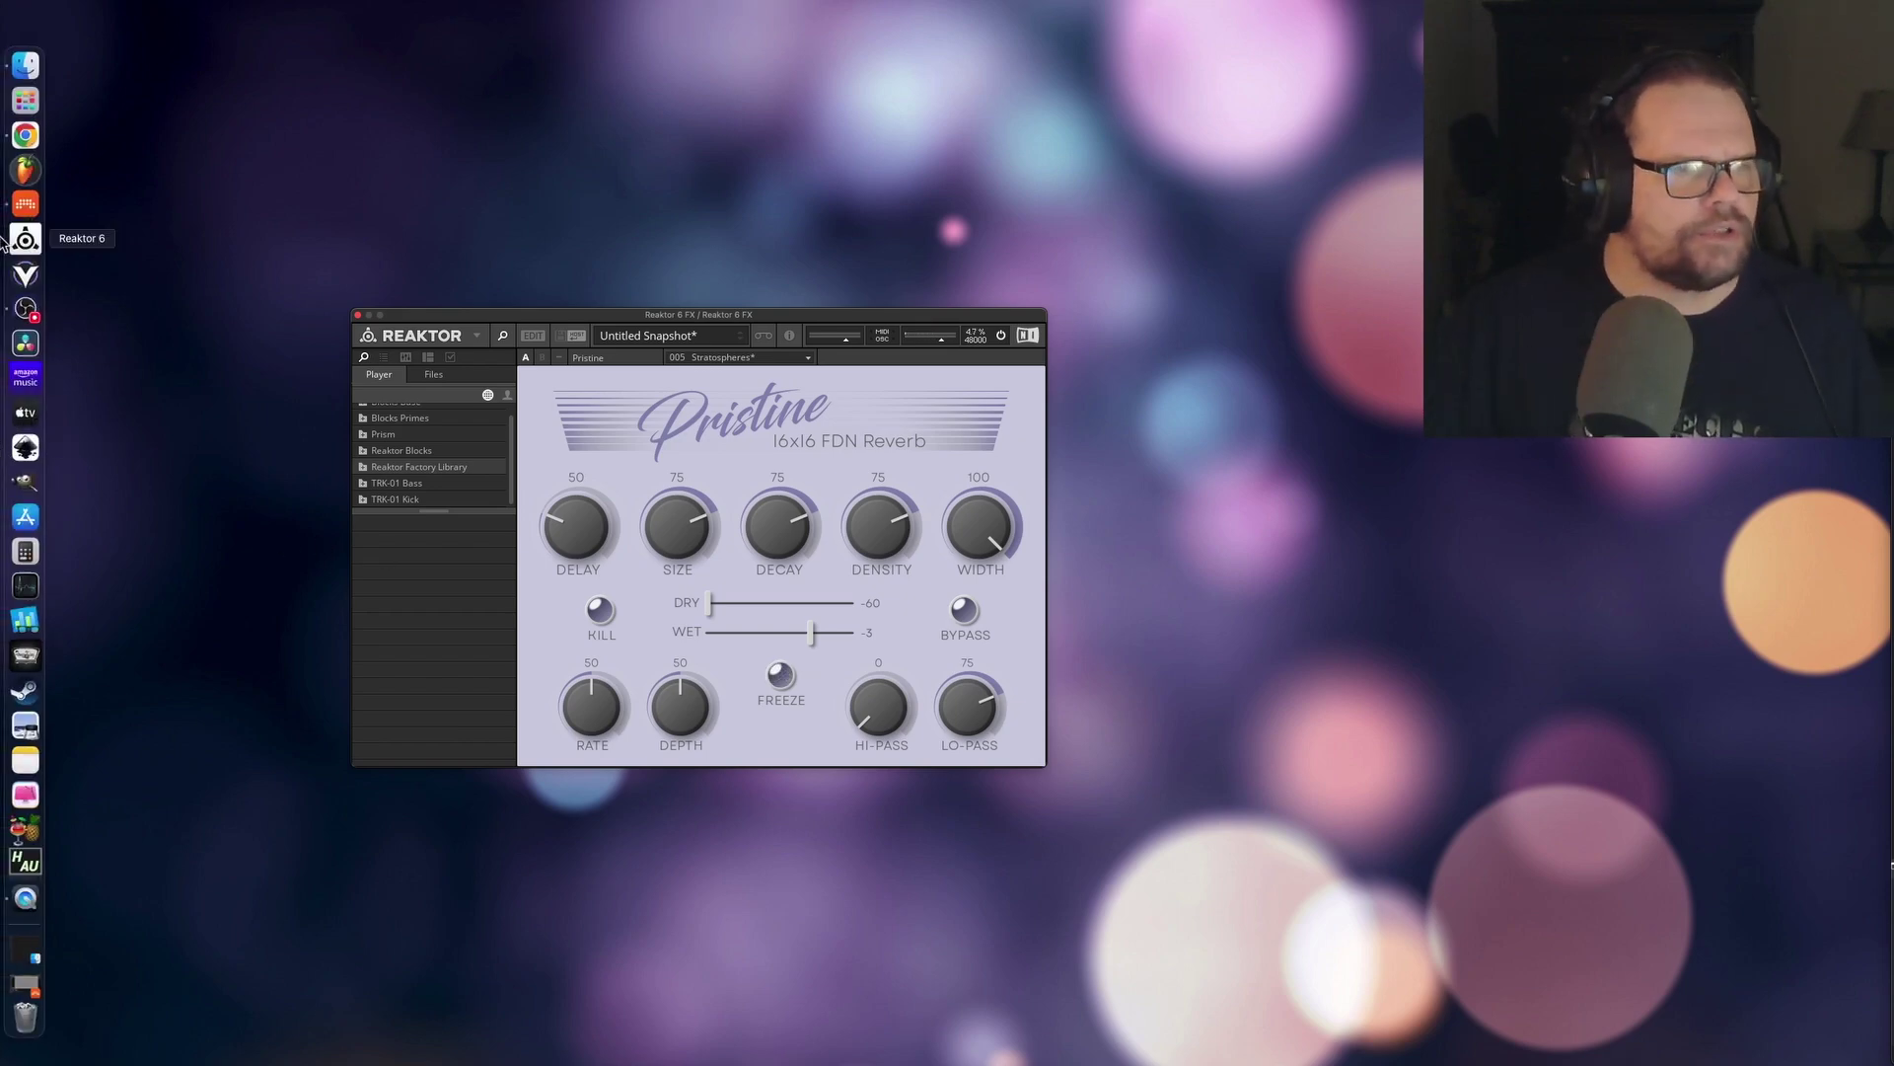
{"action": "left_click", "coordinate": [26, 209]}
{"action": "left_click", "coordinate": [88, 38]}
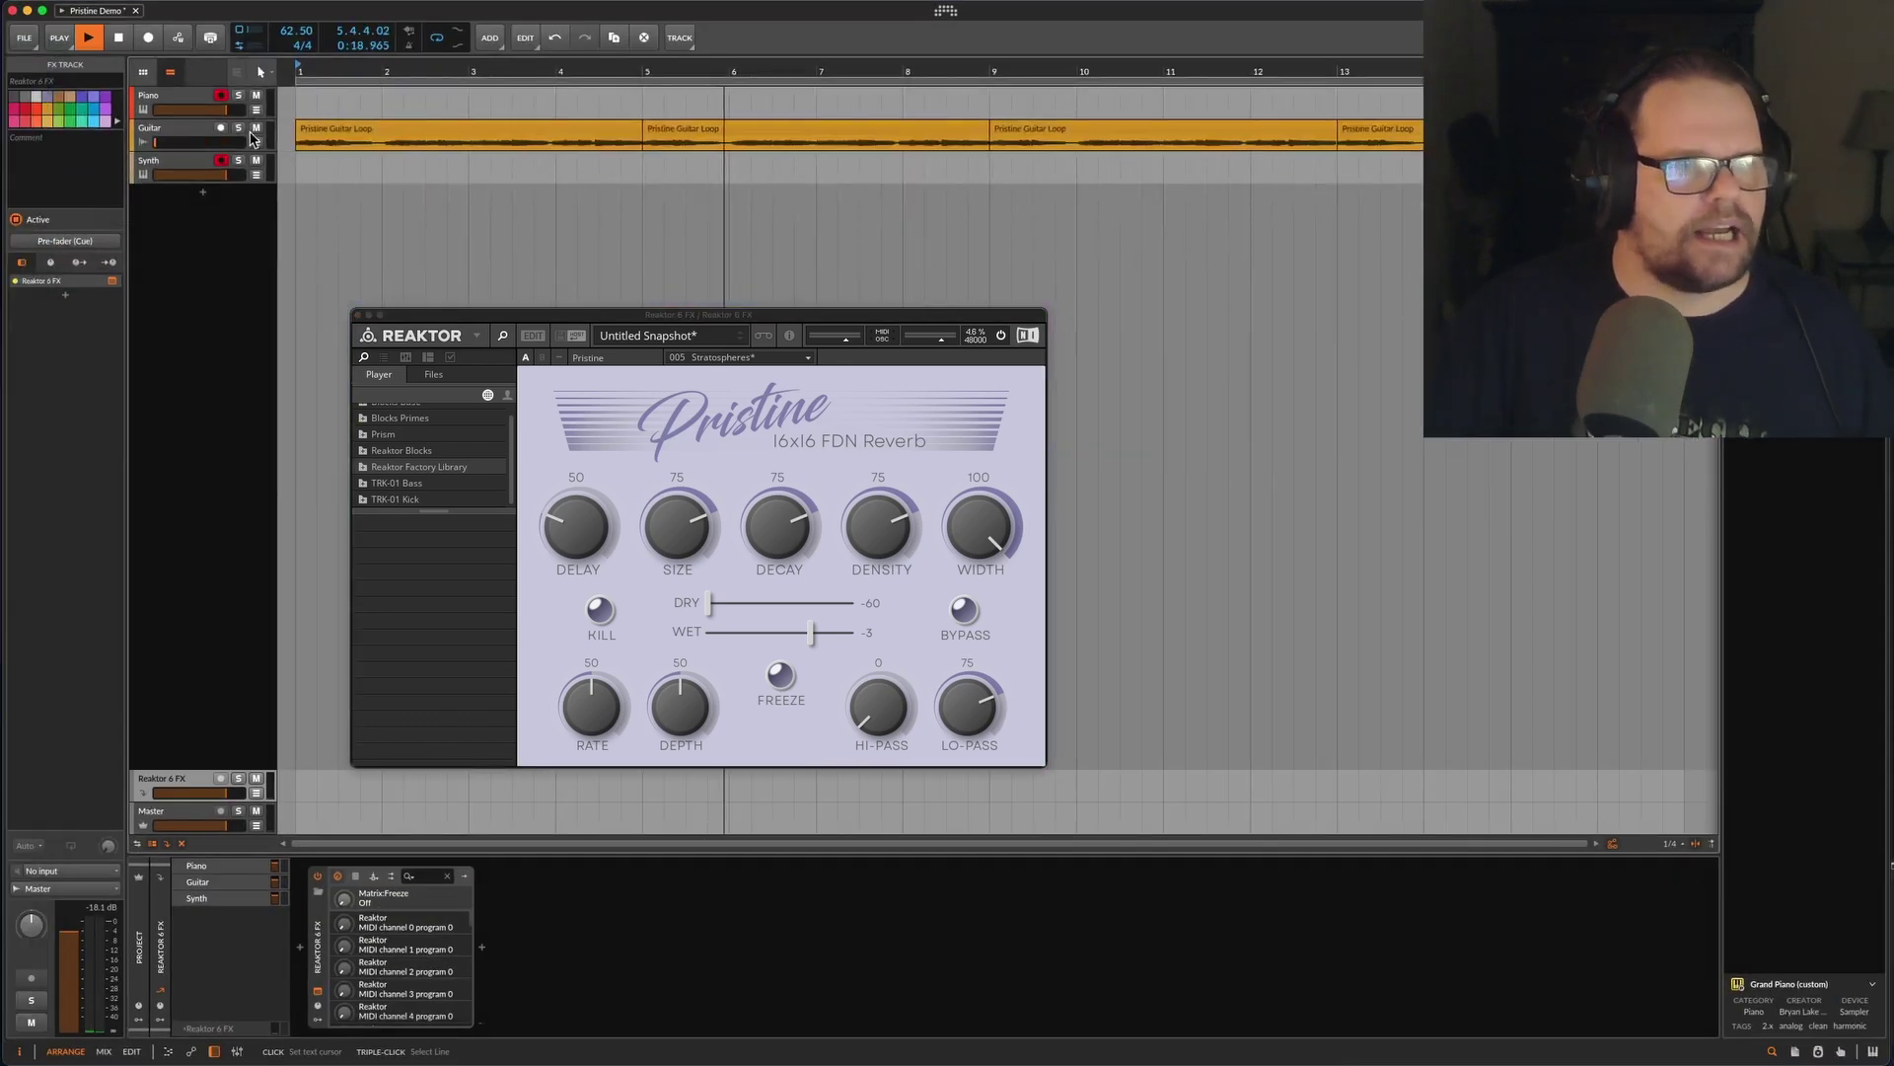
{"action": "left_click", "coordinate": [120, 39]}
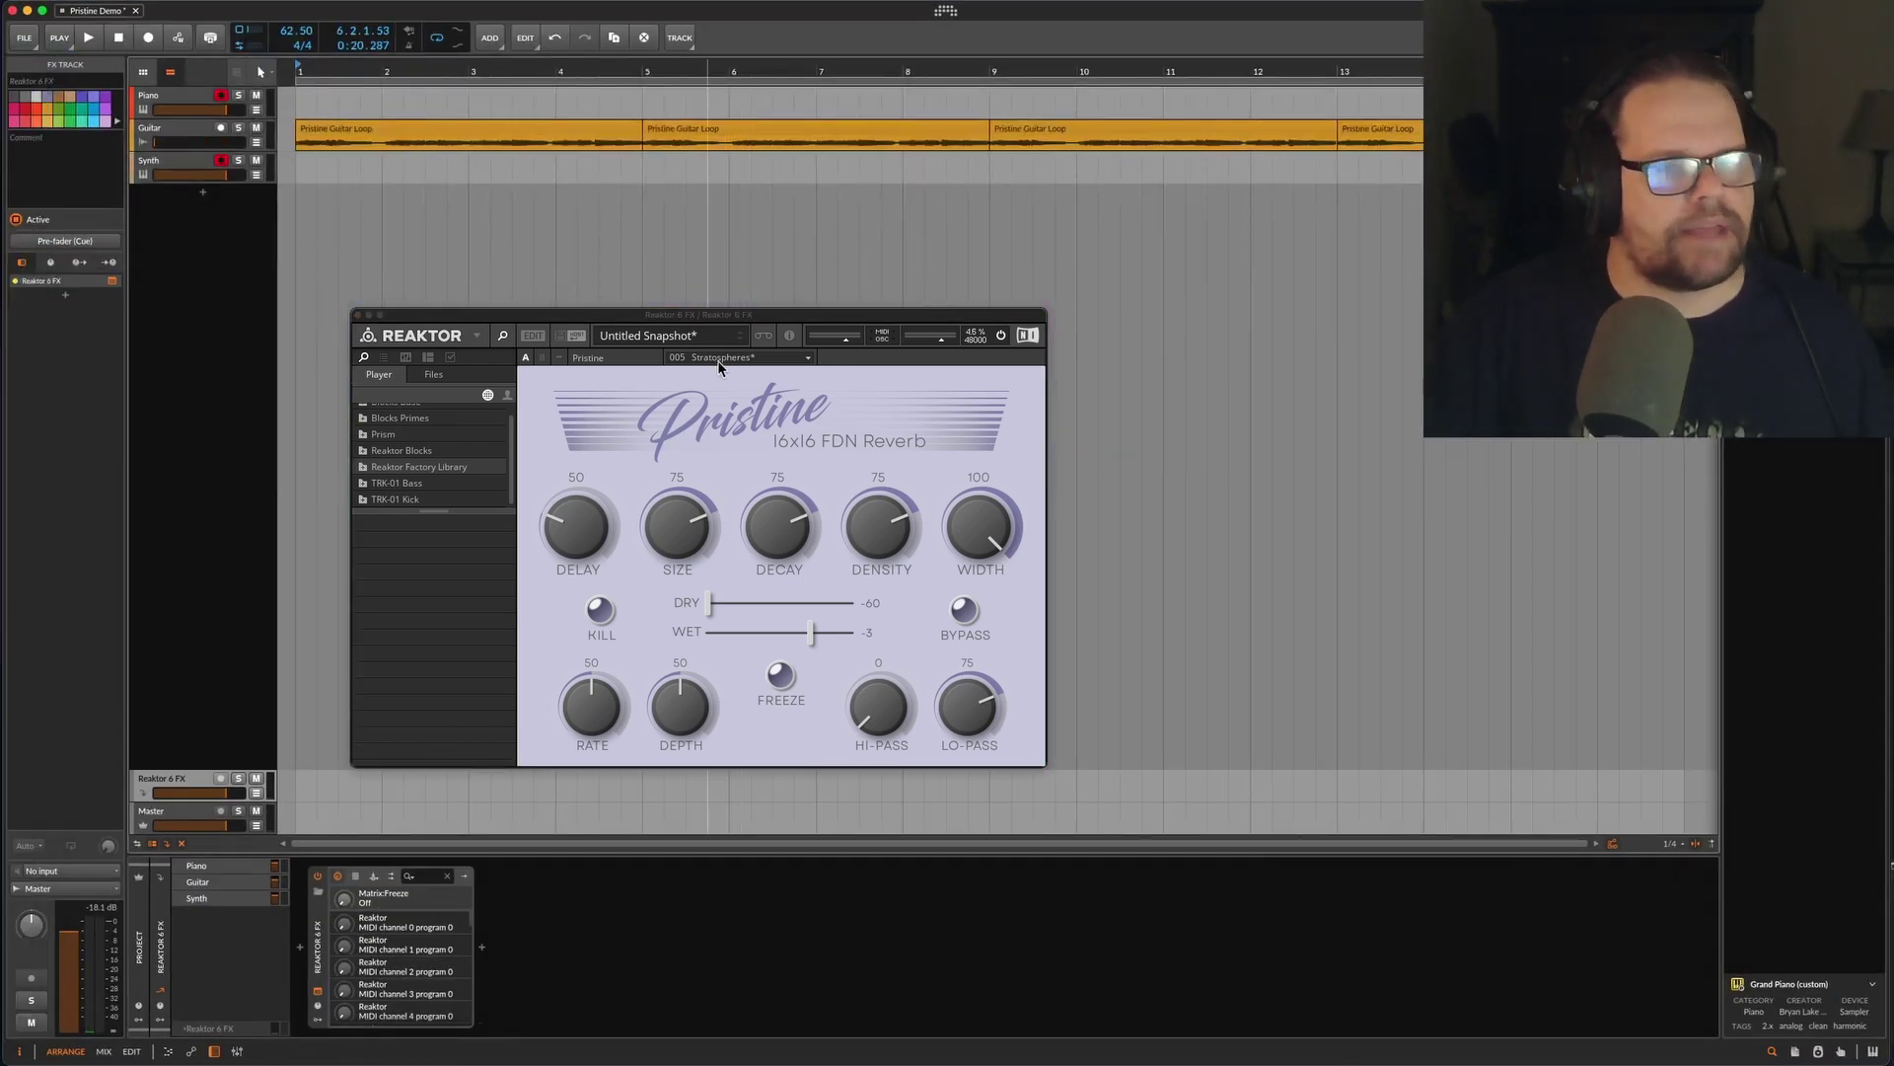
Open Pristine's internal structure editor and move the Reaktor window up and left
{"action": "left_click", "coordinate": [765, 315]}
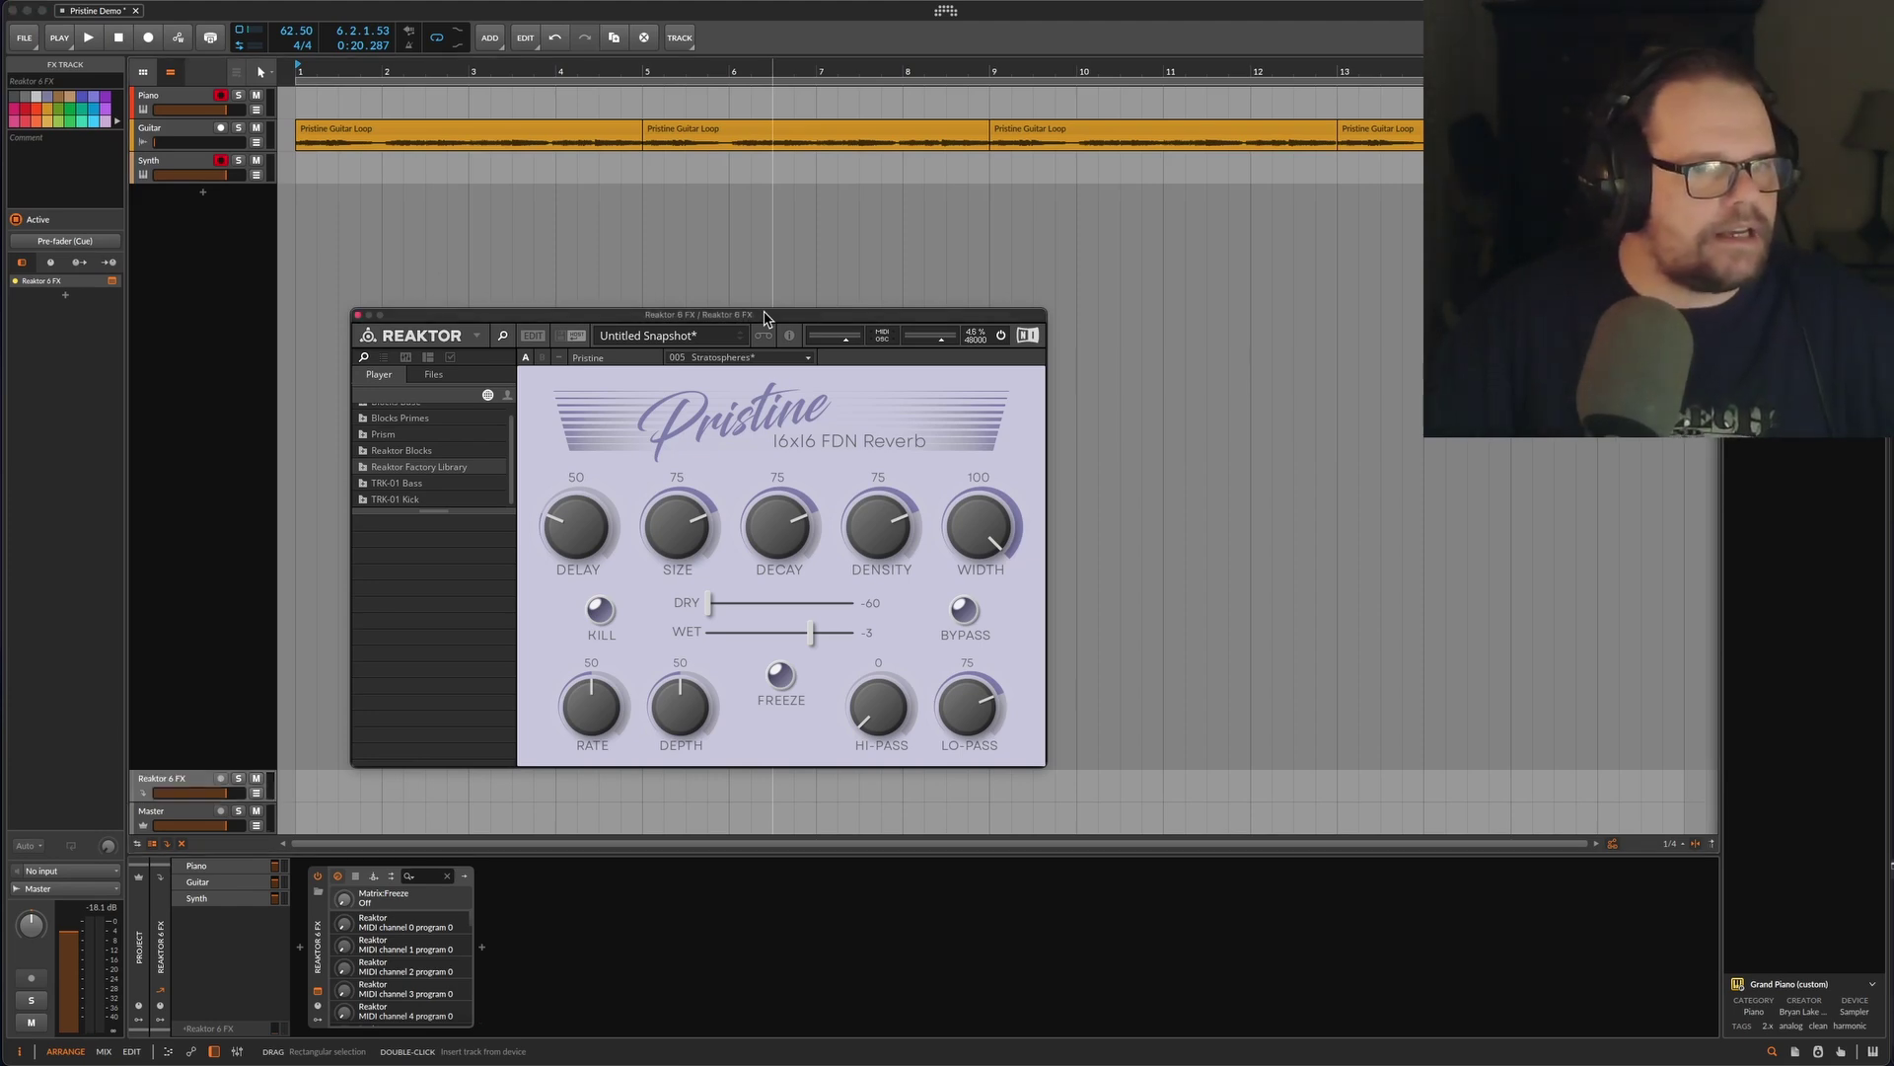
{"action": "left_click", "coordinate": [532, 335]}
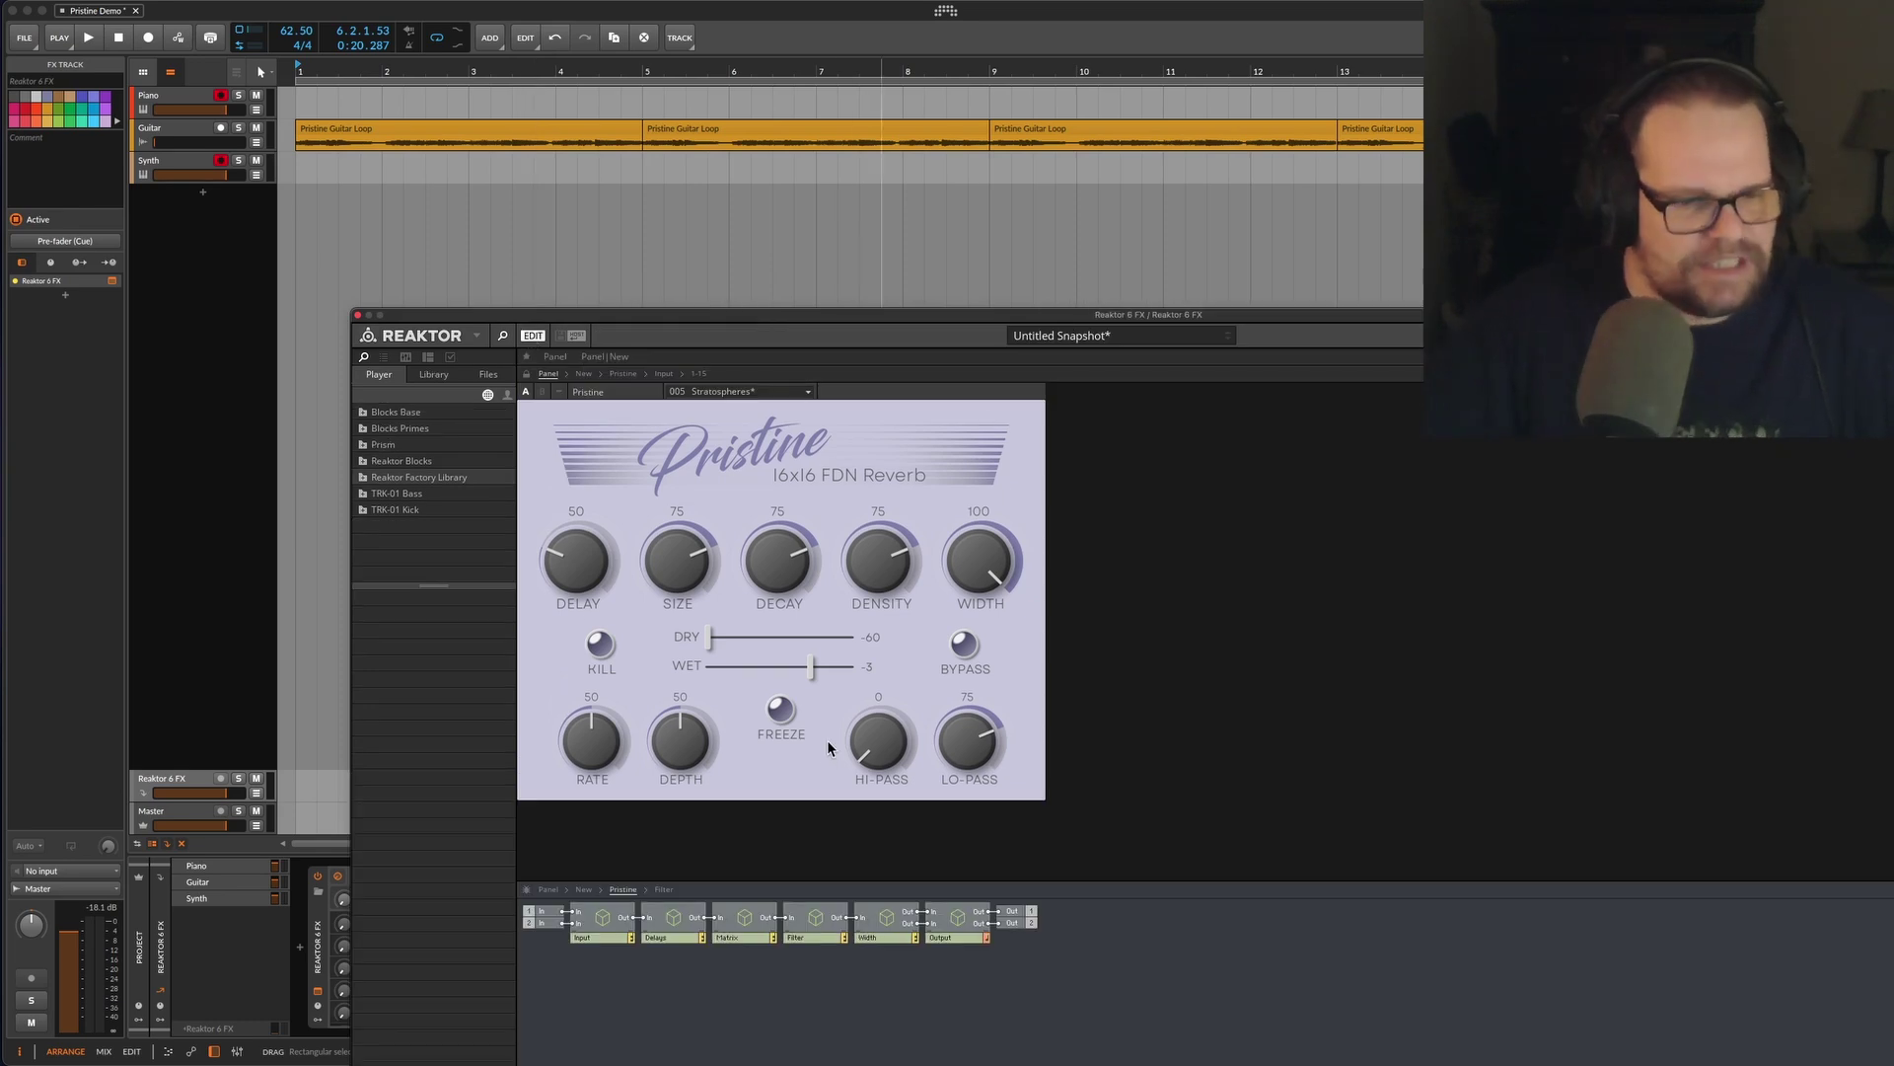
{"action": "left_click_drag", "start_coordinate": [1081, 315], "coordinate": [861, 66]}
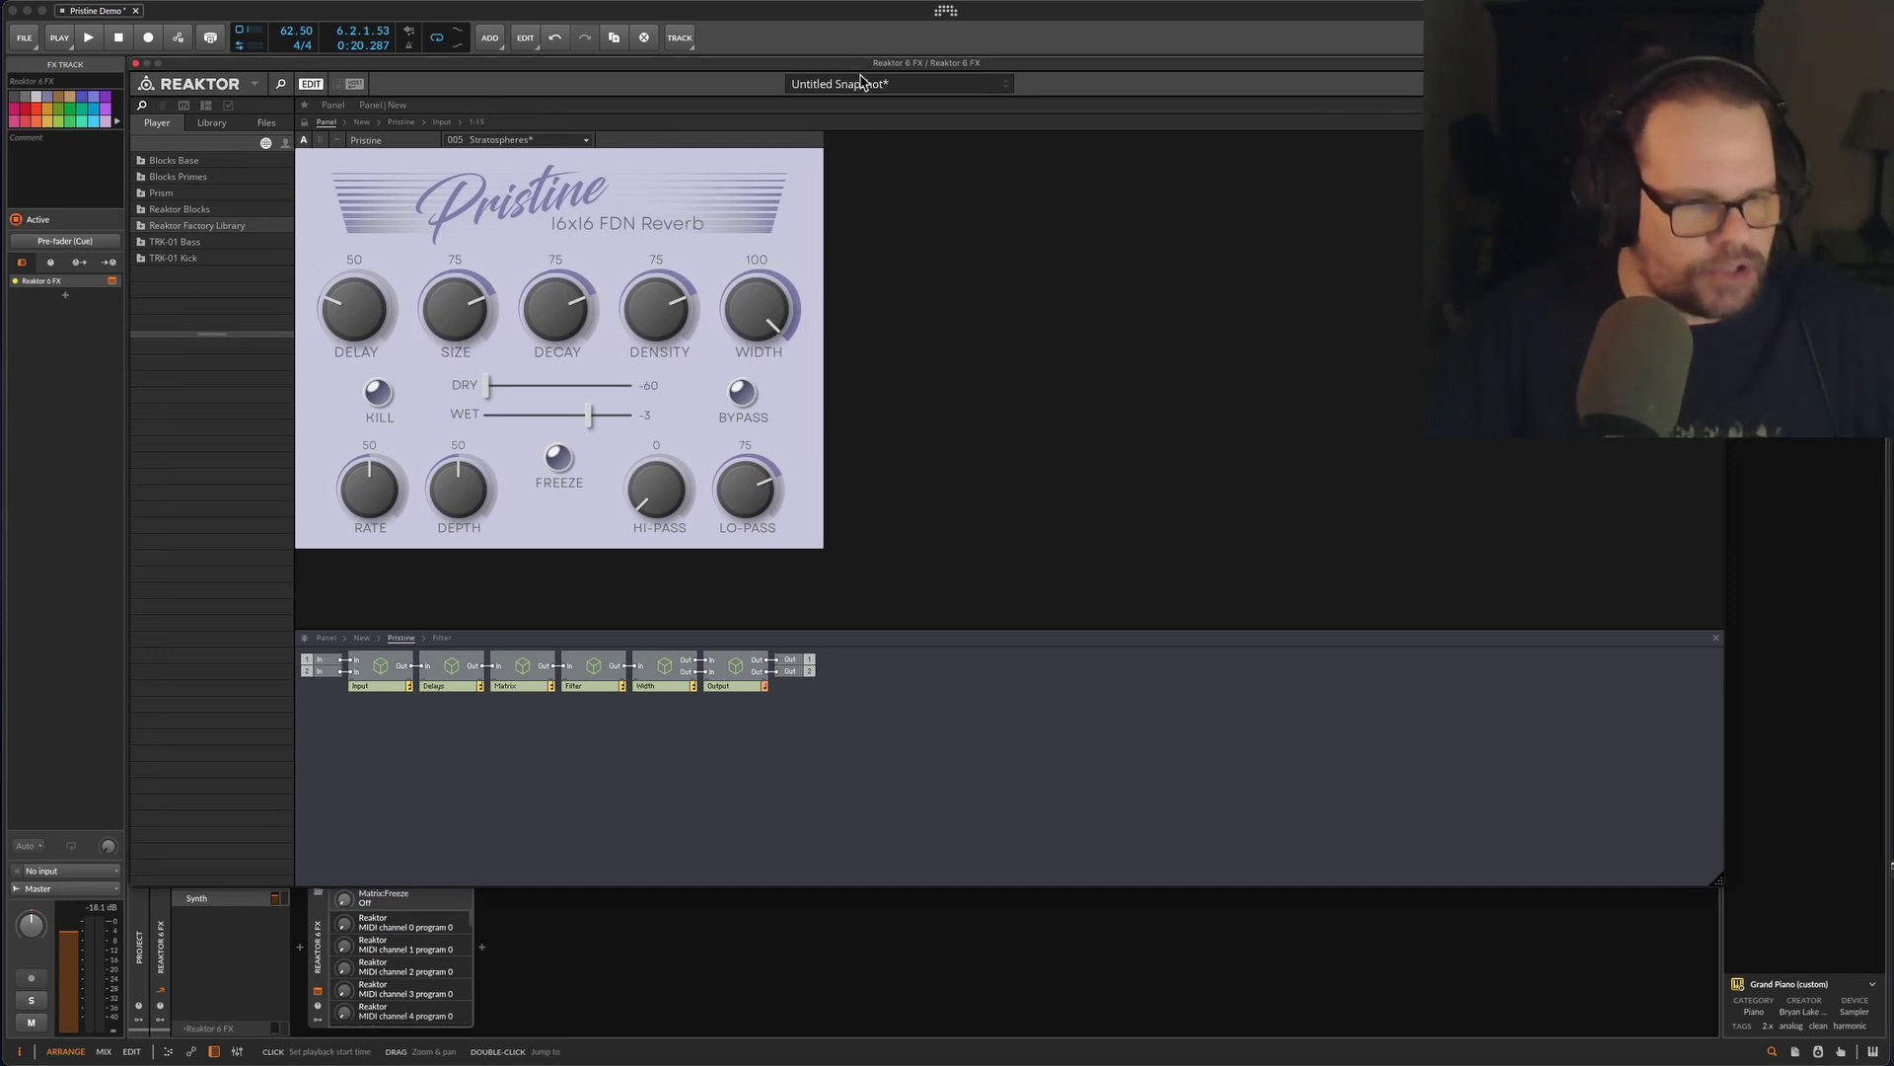
Open the Matrix macro, then its Hadamard 16x16 block, enlarging the view to show all 16 ins and outs
{"action": "double_click", "coordinate": [525, 671]}
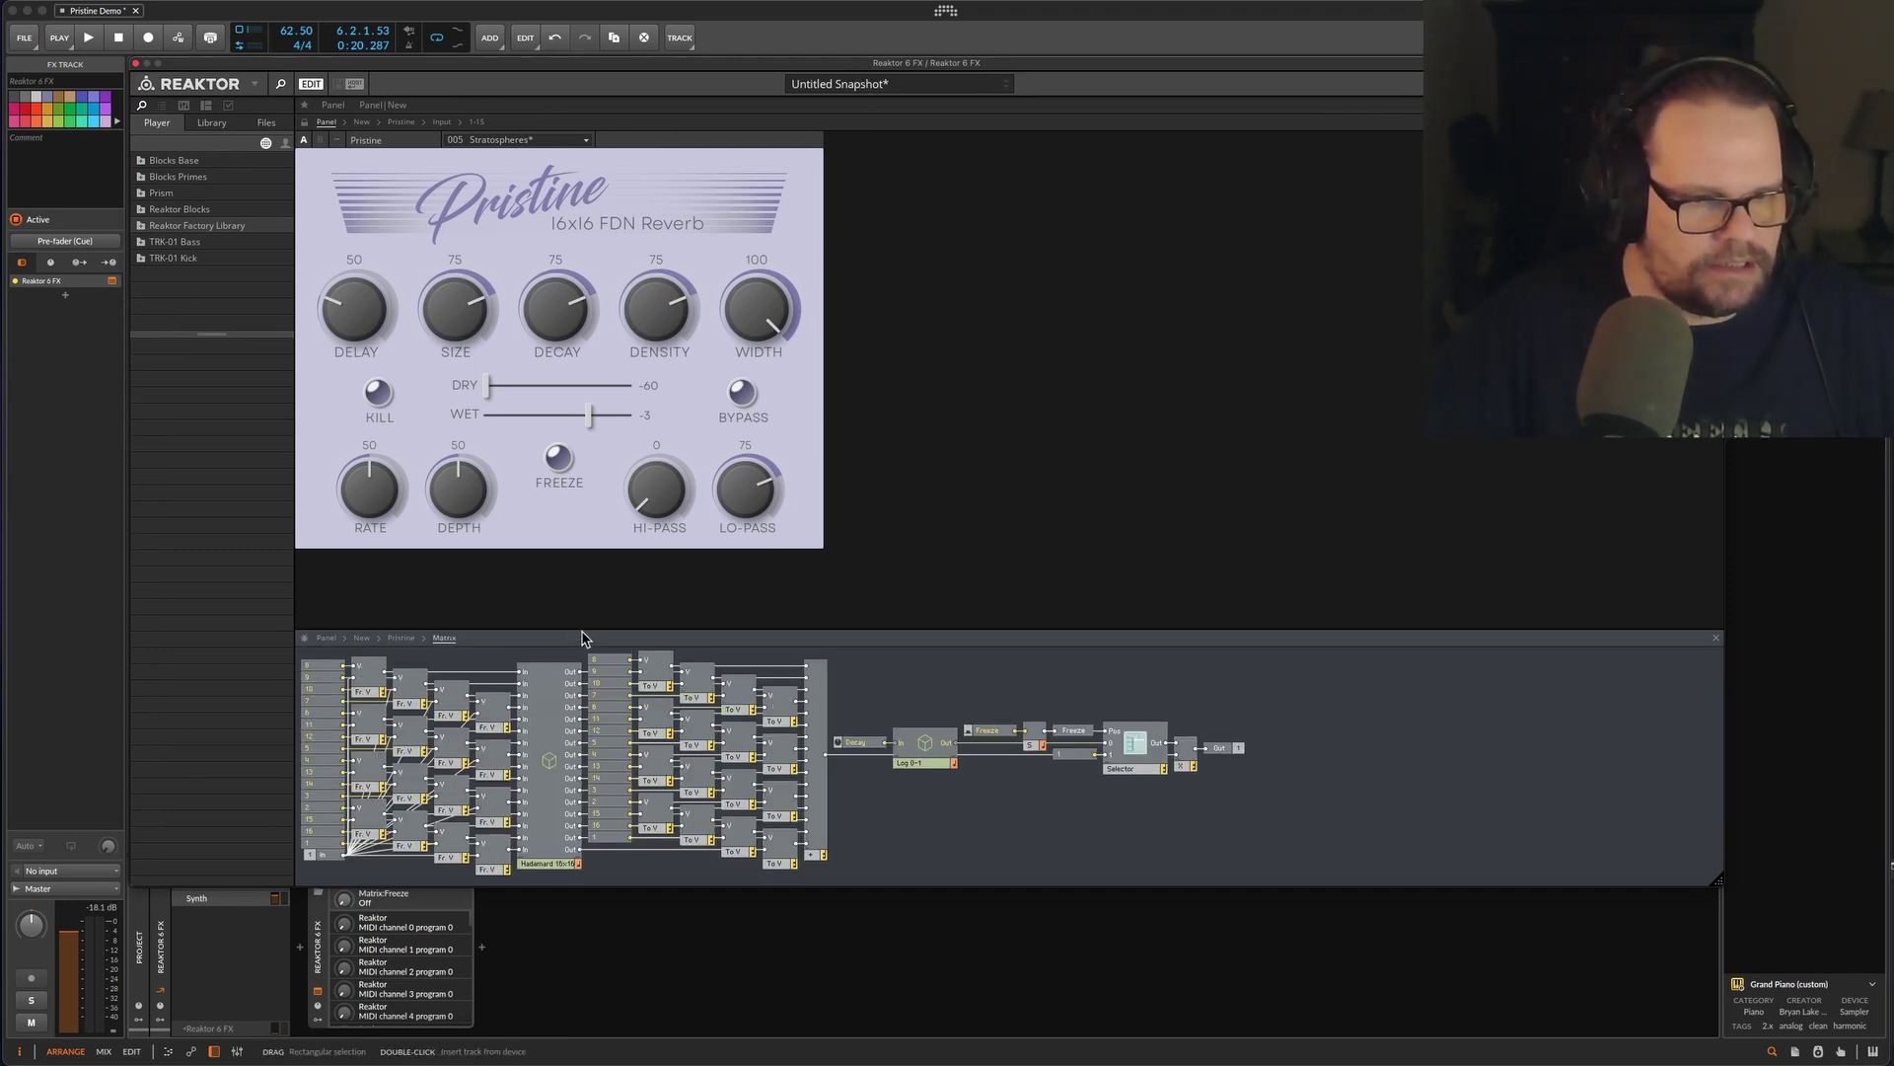
{"action": "left_click_drag", "start_coordinate": [583, 630], "coordinate": [589, 505]}
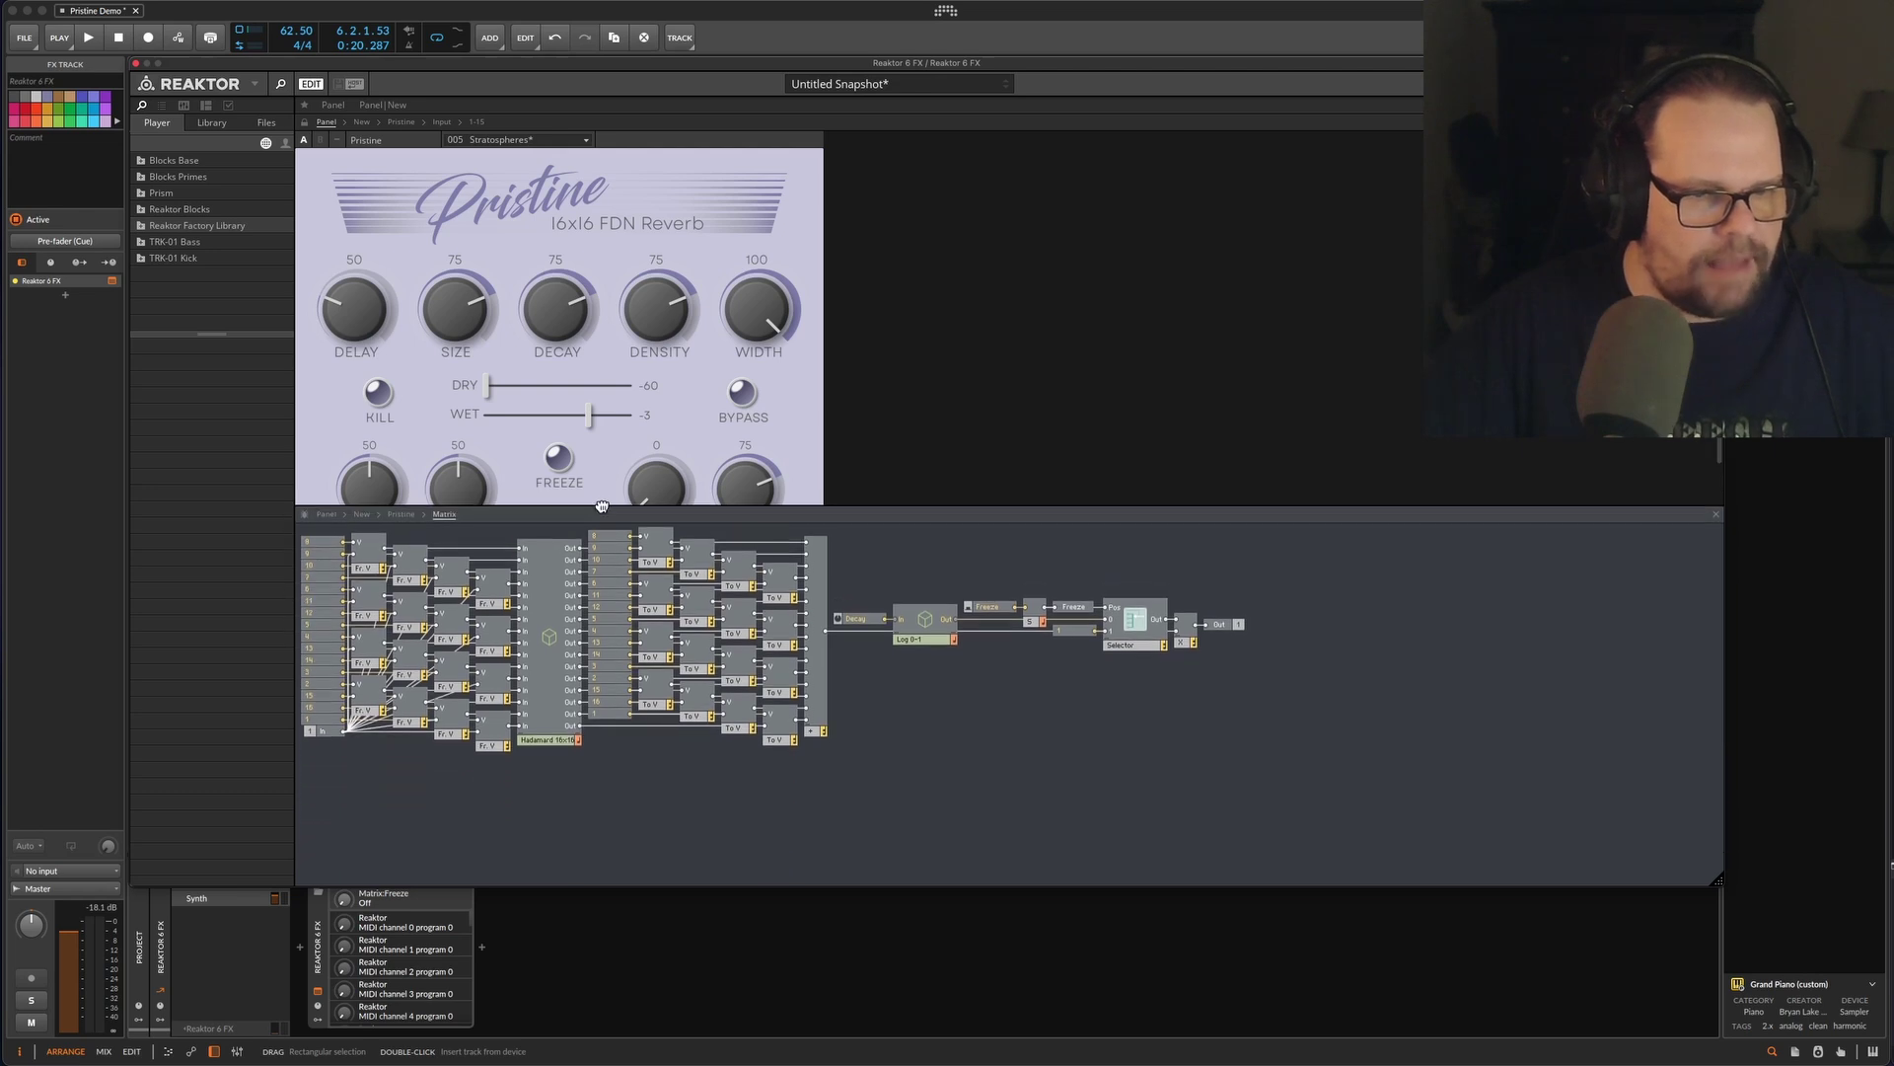
{"action": "double_click", "coordinate": [549, 638]}
{"action": "left_click_drag", "start_coordinate": [674, 502], "coordinate": [675, 215]}
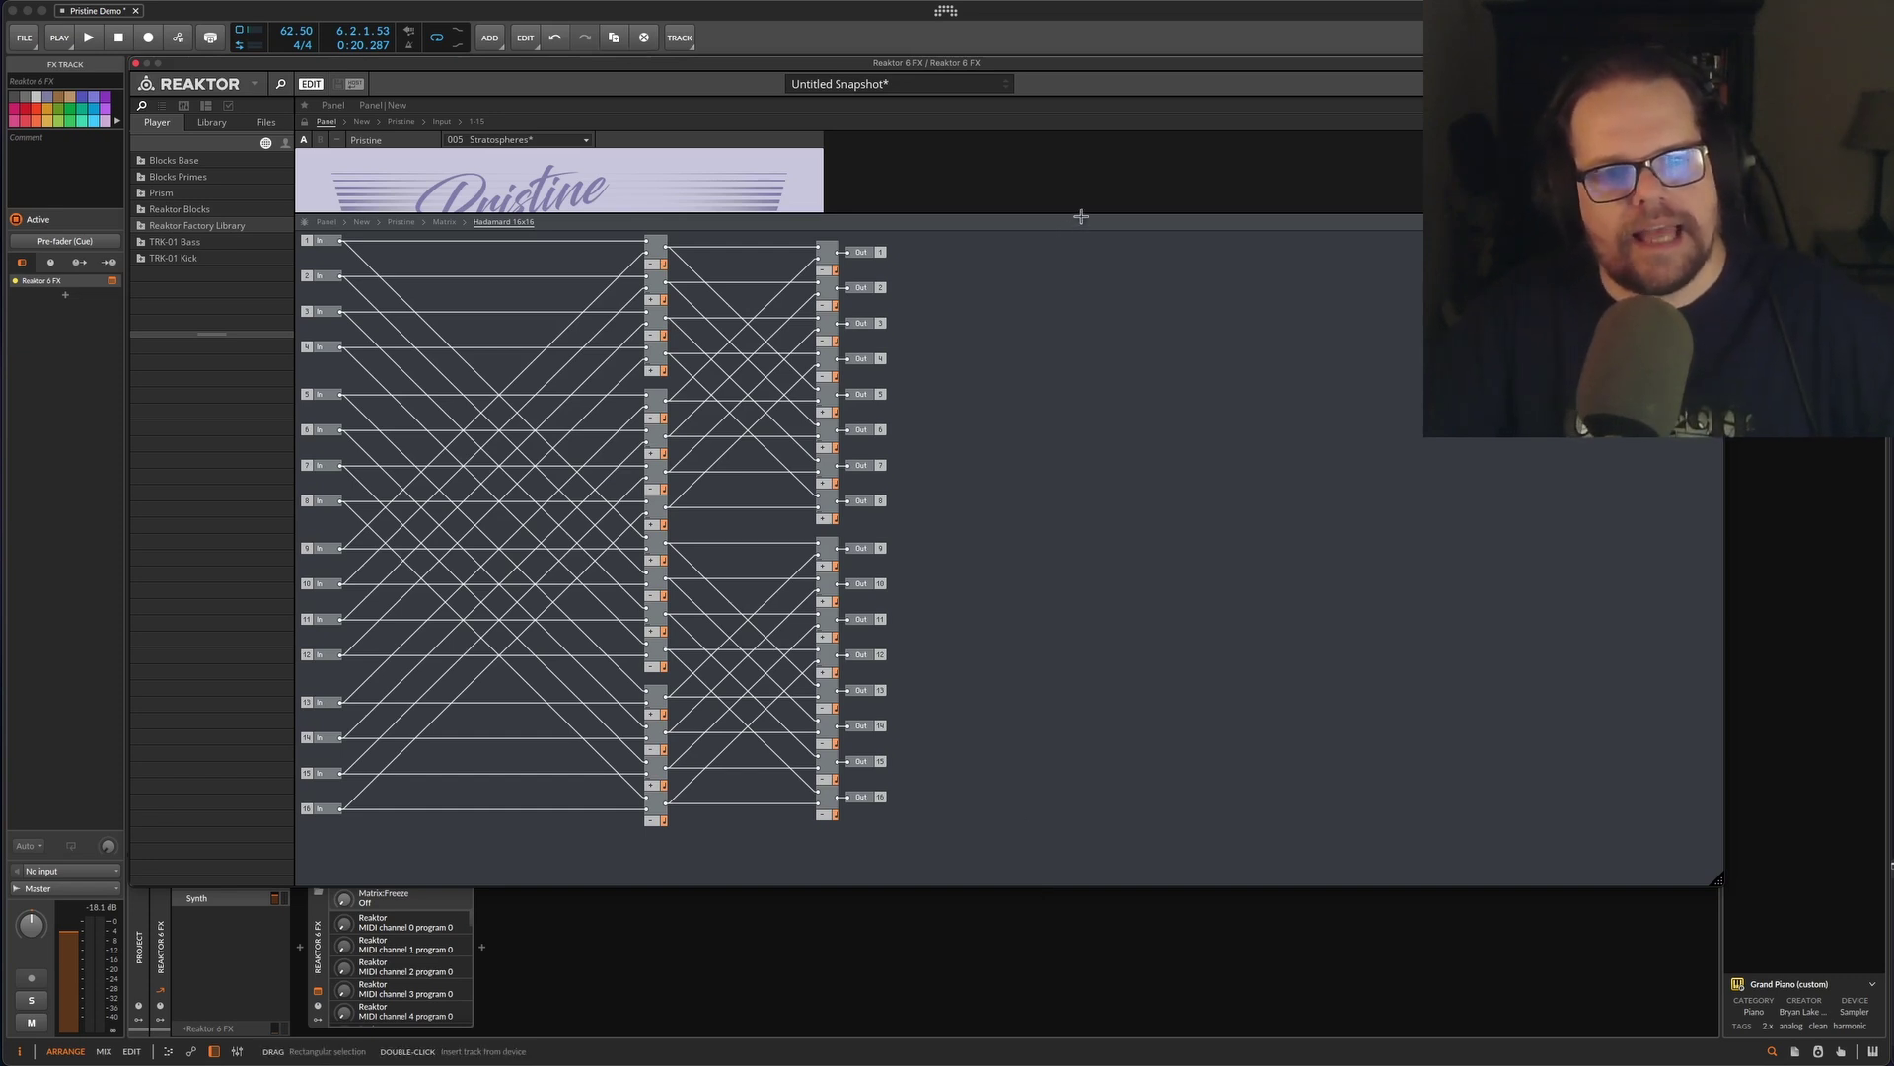
Go back to the Matrix level, exit edit mode, and centre the Pristine panel window
{"action": "left_click", "coordinate": [452, 222]}
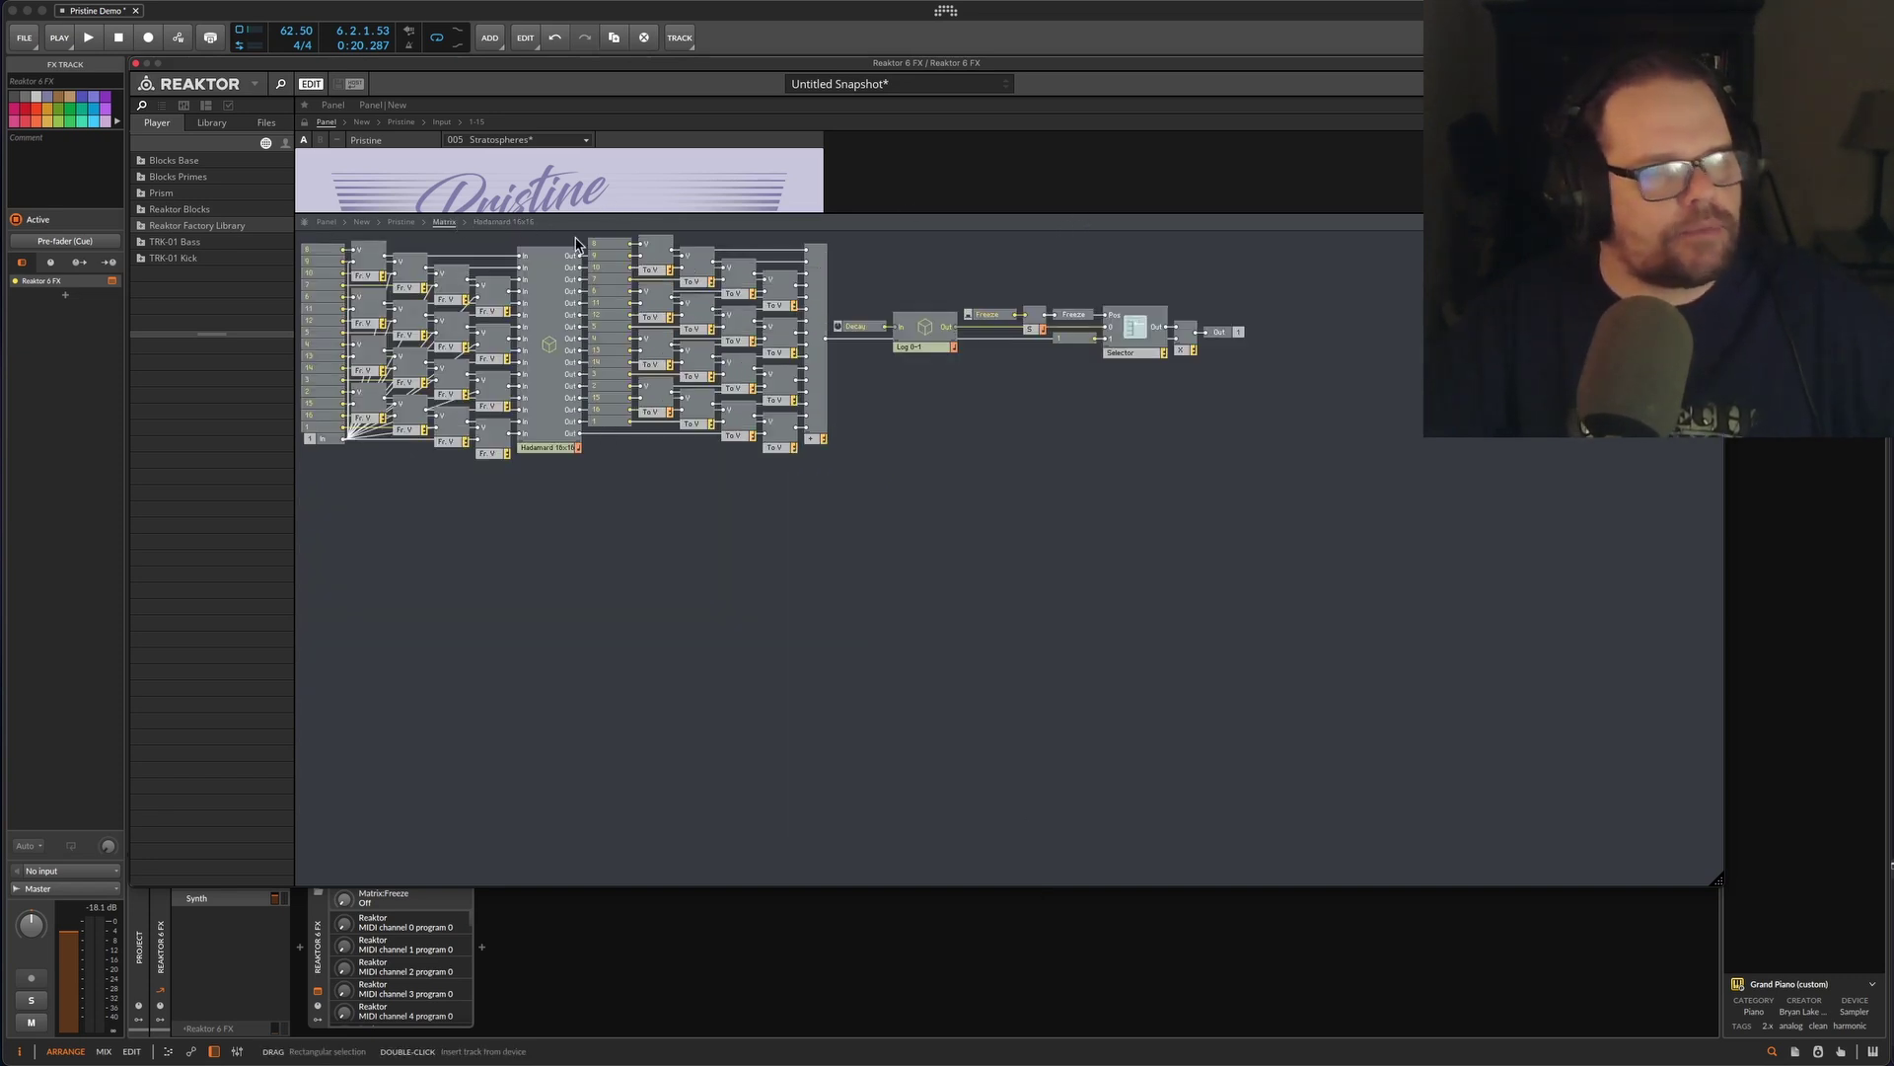
{"action": "left_click_drag", "start_coordinate": [998, 215], "coordinate": [998, 555]}
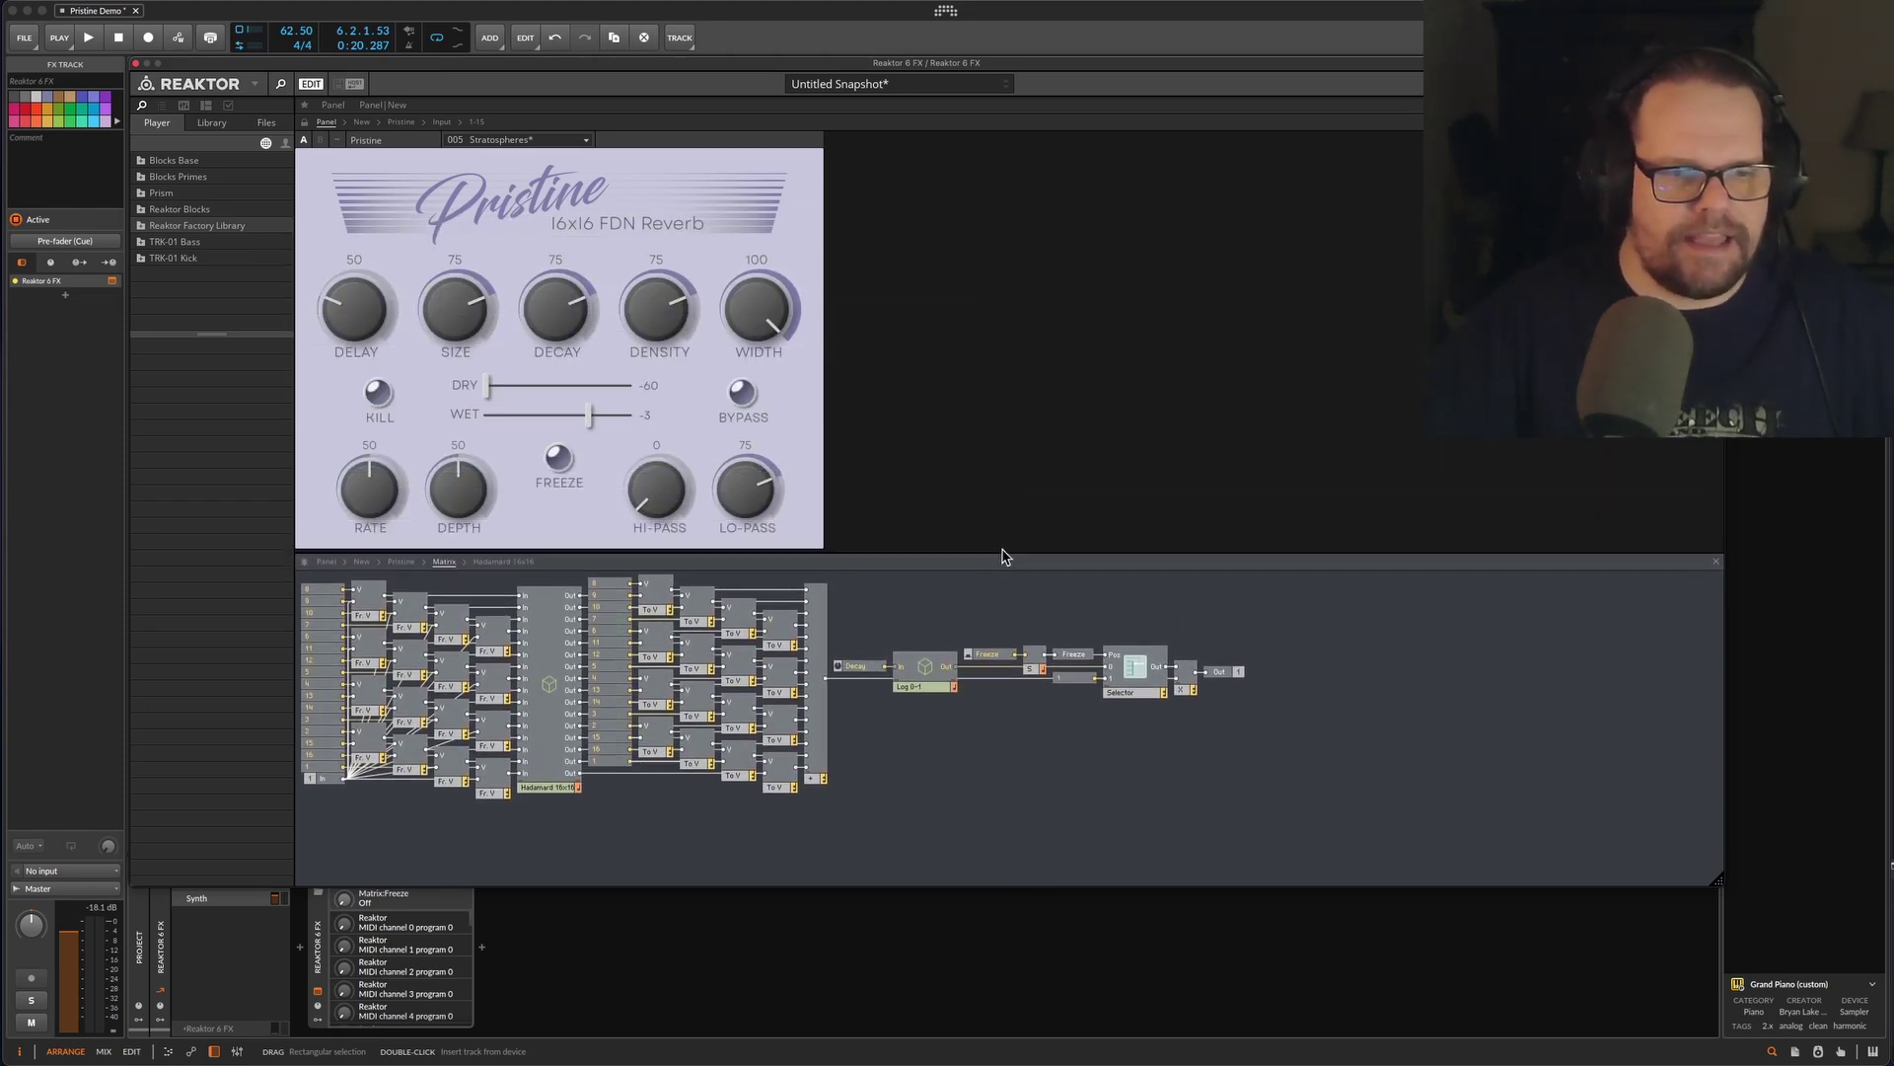
{"action": "left_click", "coordinate": [341, 85]}
{"action": "left_click_drag", "start_coordinate": [586, 63], "coordinate": [978, 235]}
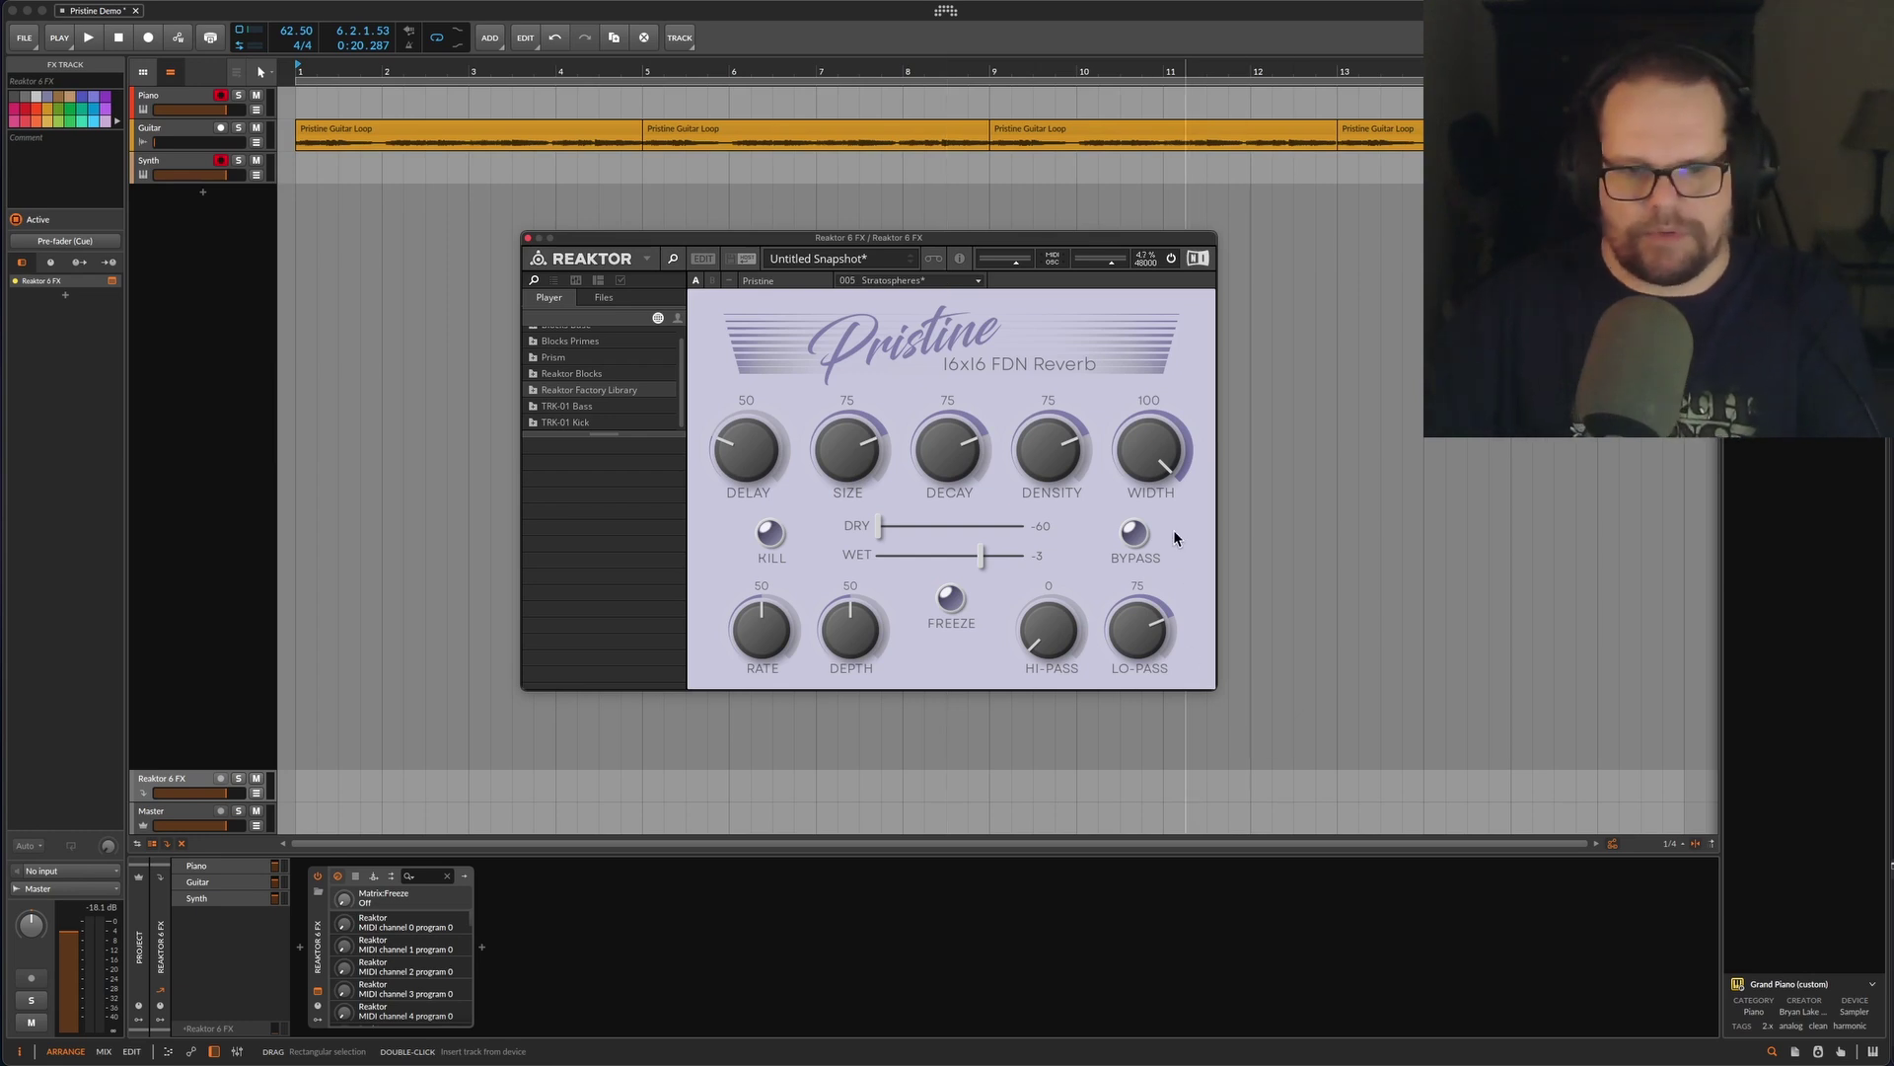
Disarm the Synth track while bypassing and re-enabling the reverb, then show Pristine's preset list
{"action": "left_click", "coordinate": [1147, 558]}
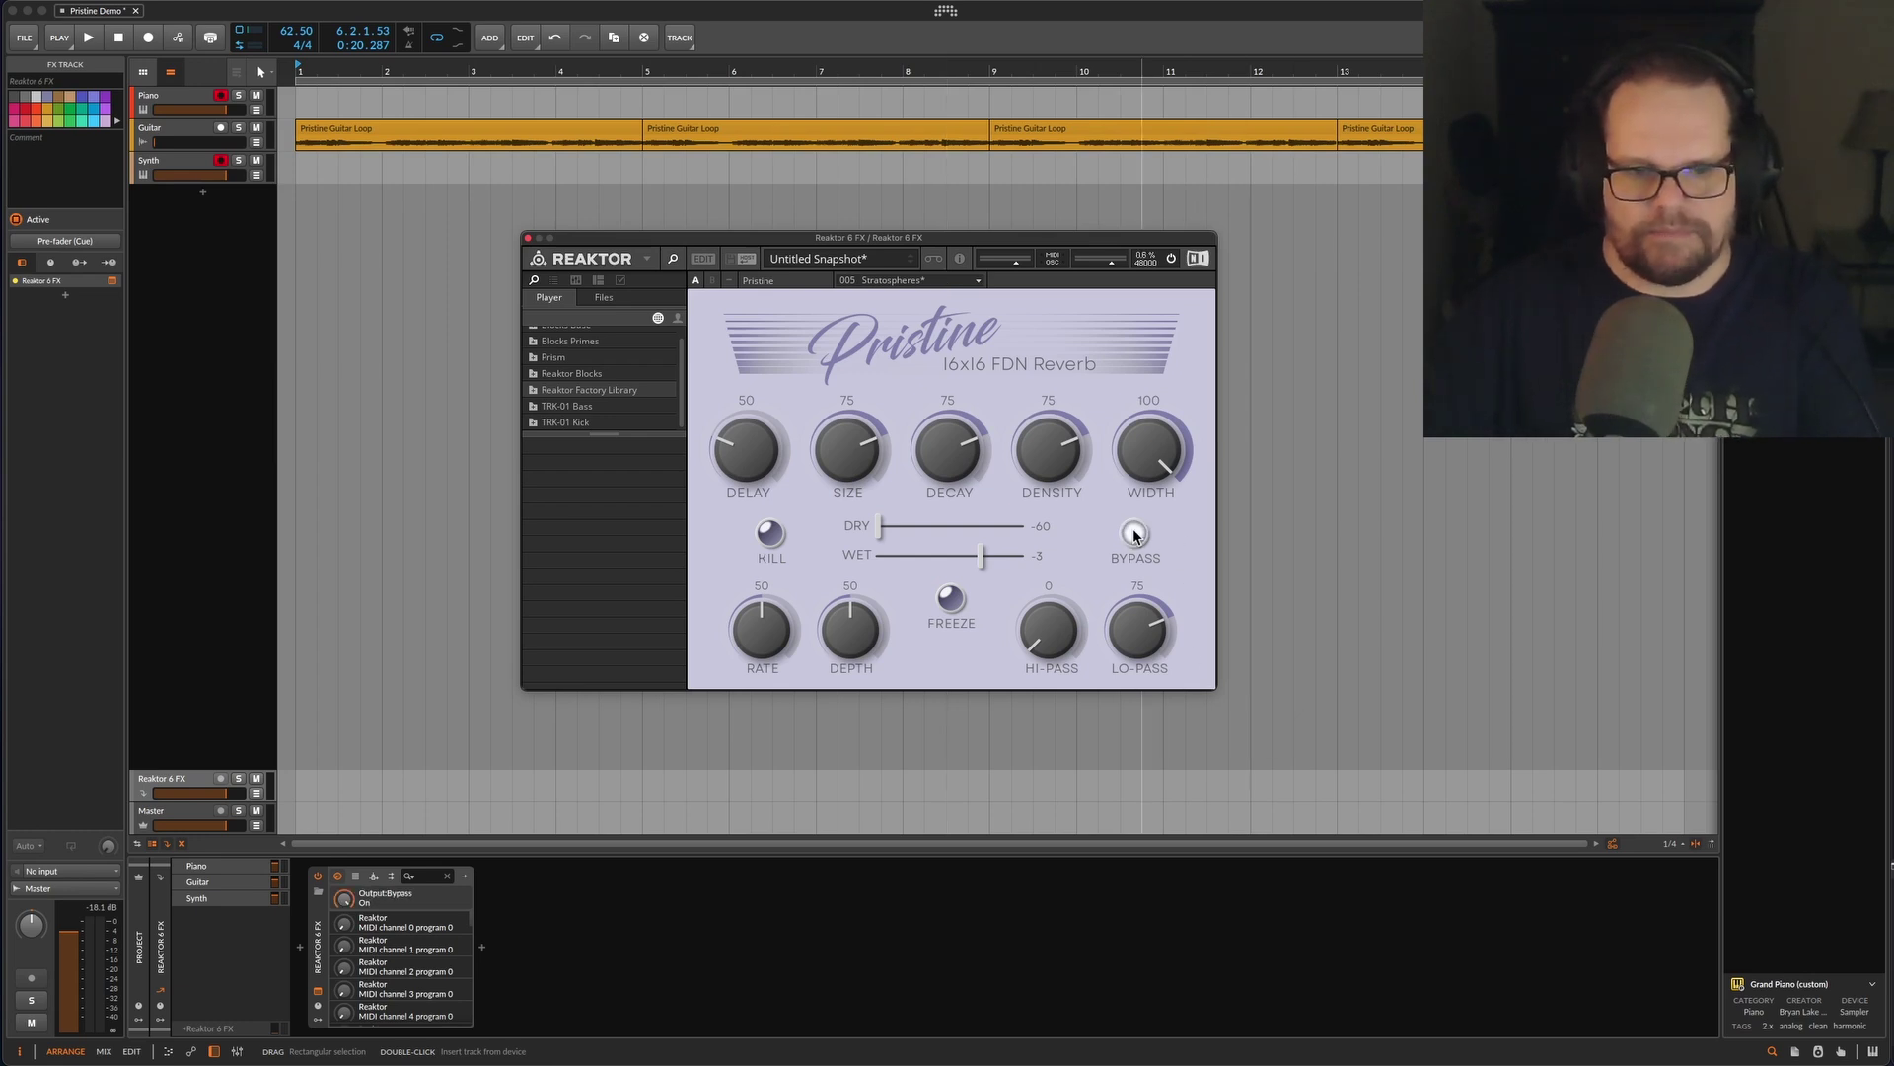
{"action": "left_click", "coordinate": [221, 162]}
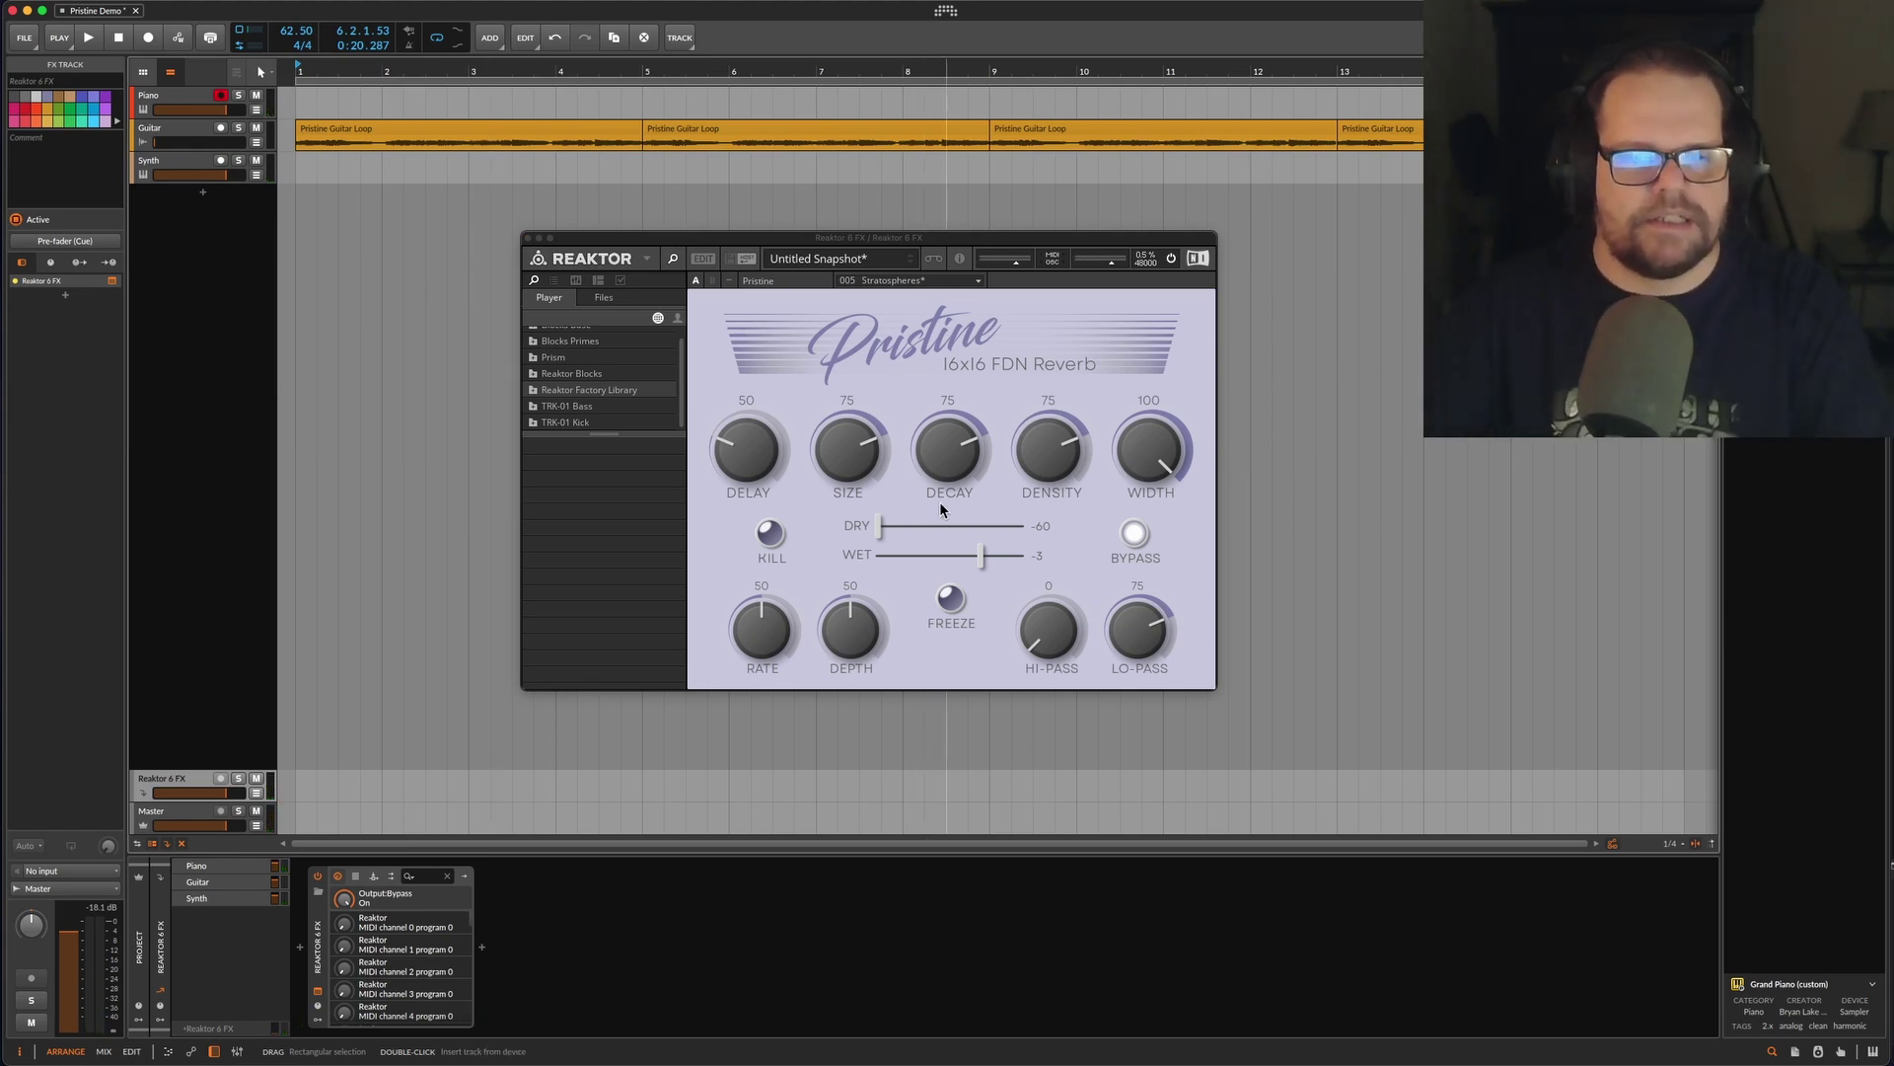
{"action": "left_click", "coordinate": [1133, 535]}
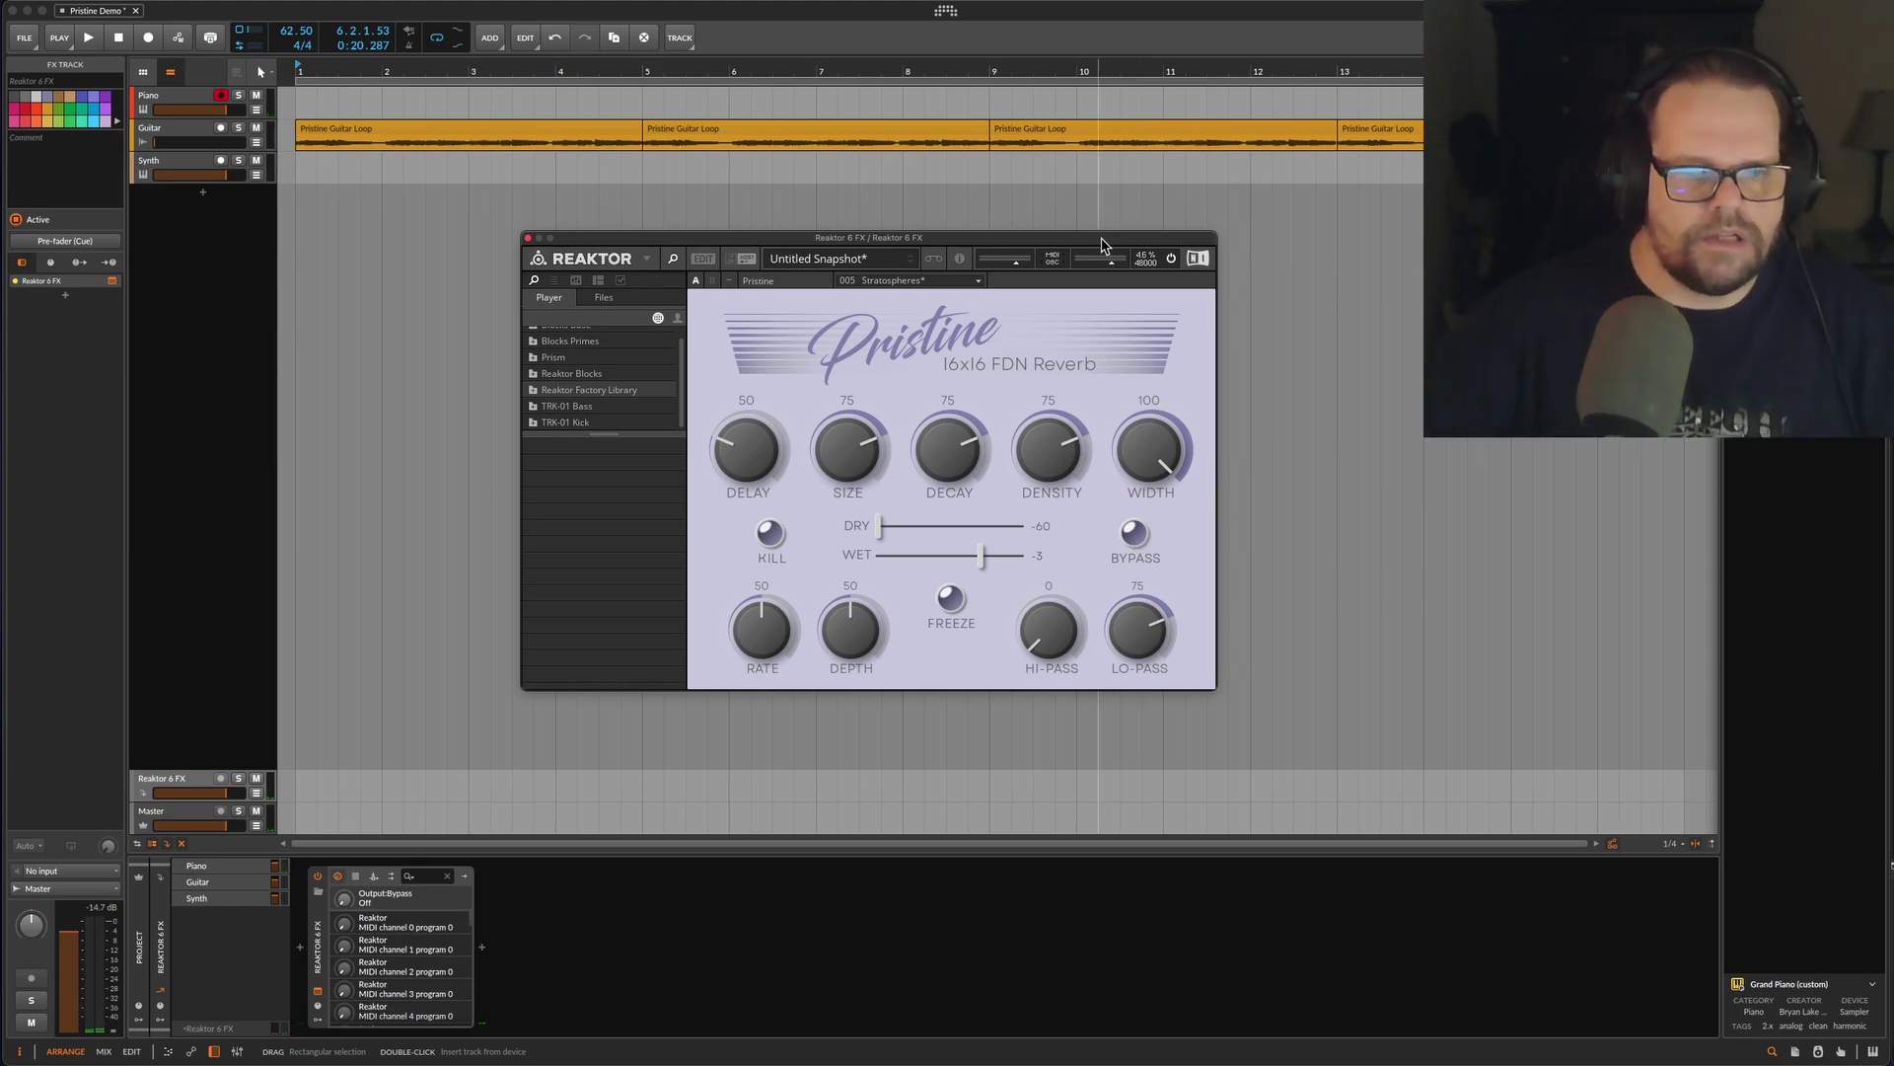
{"action": "left_click", "coordinate": [883, 282]}
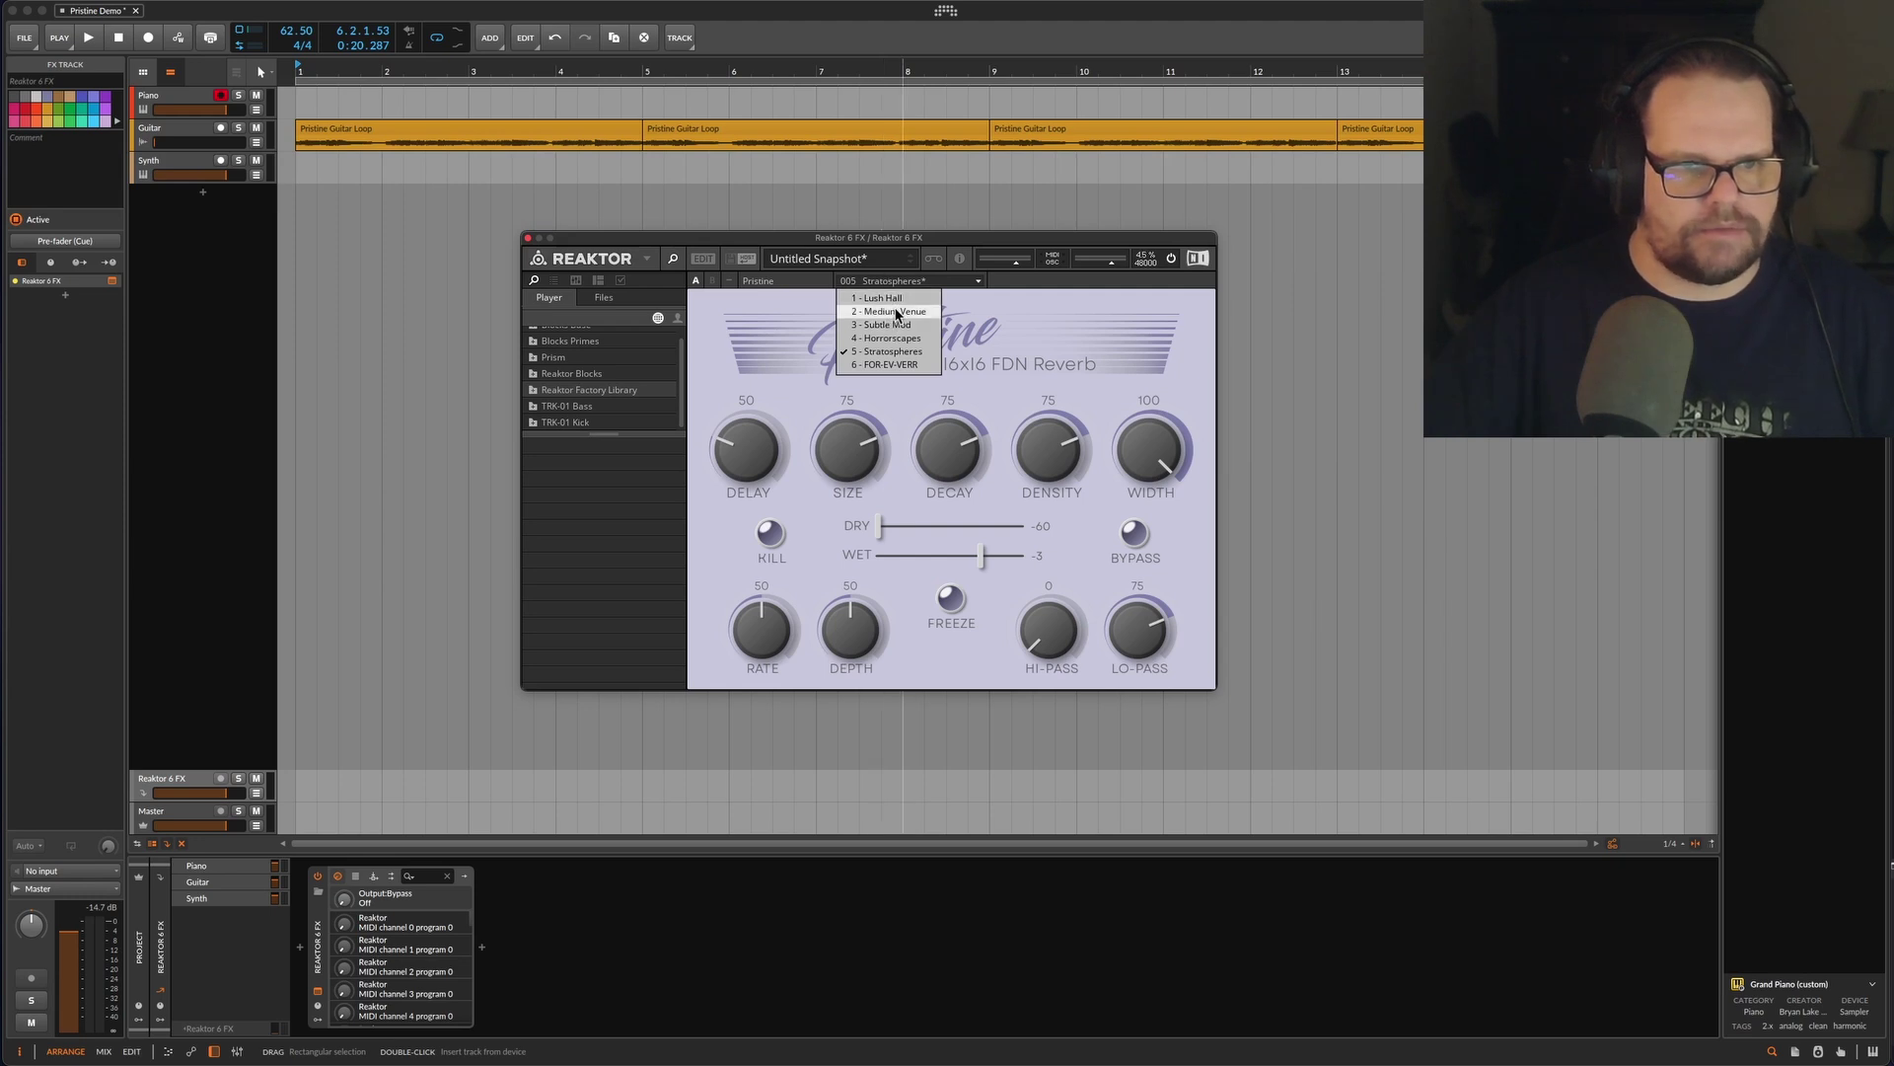
Load 2 - Medium Venue, then switch to 6 - FOR-EV-VERR and freeze its tail
{"action": "left_click", "coordinate": [894, 312]}
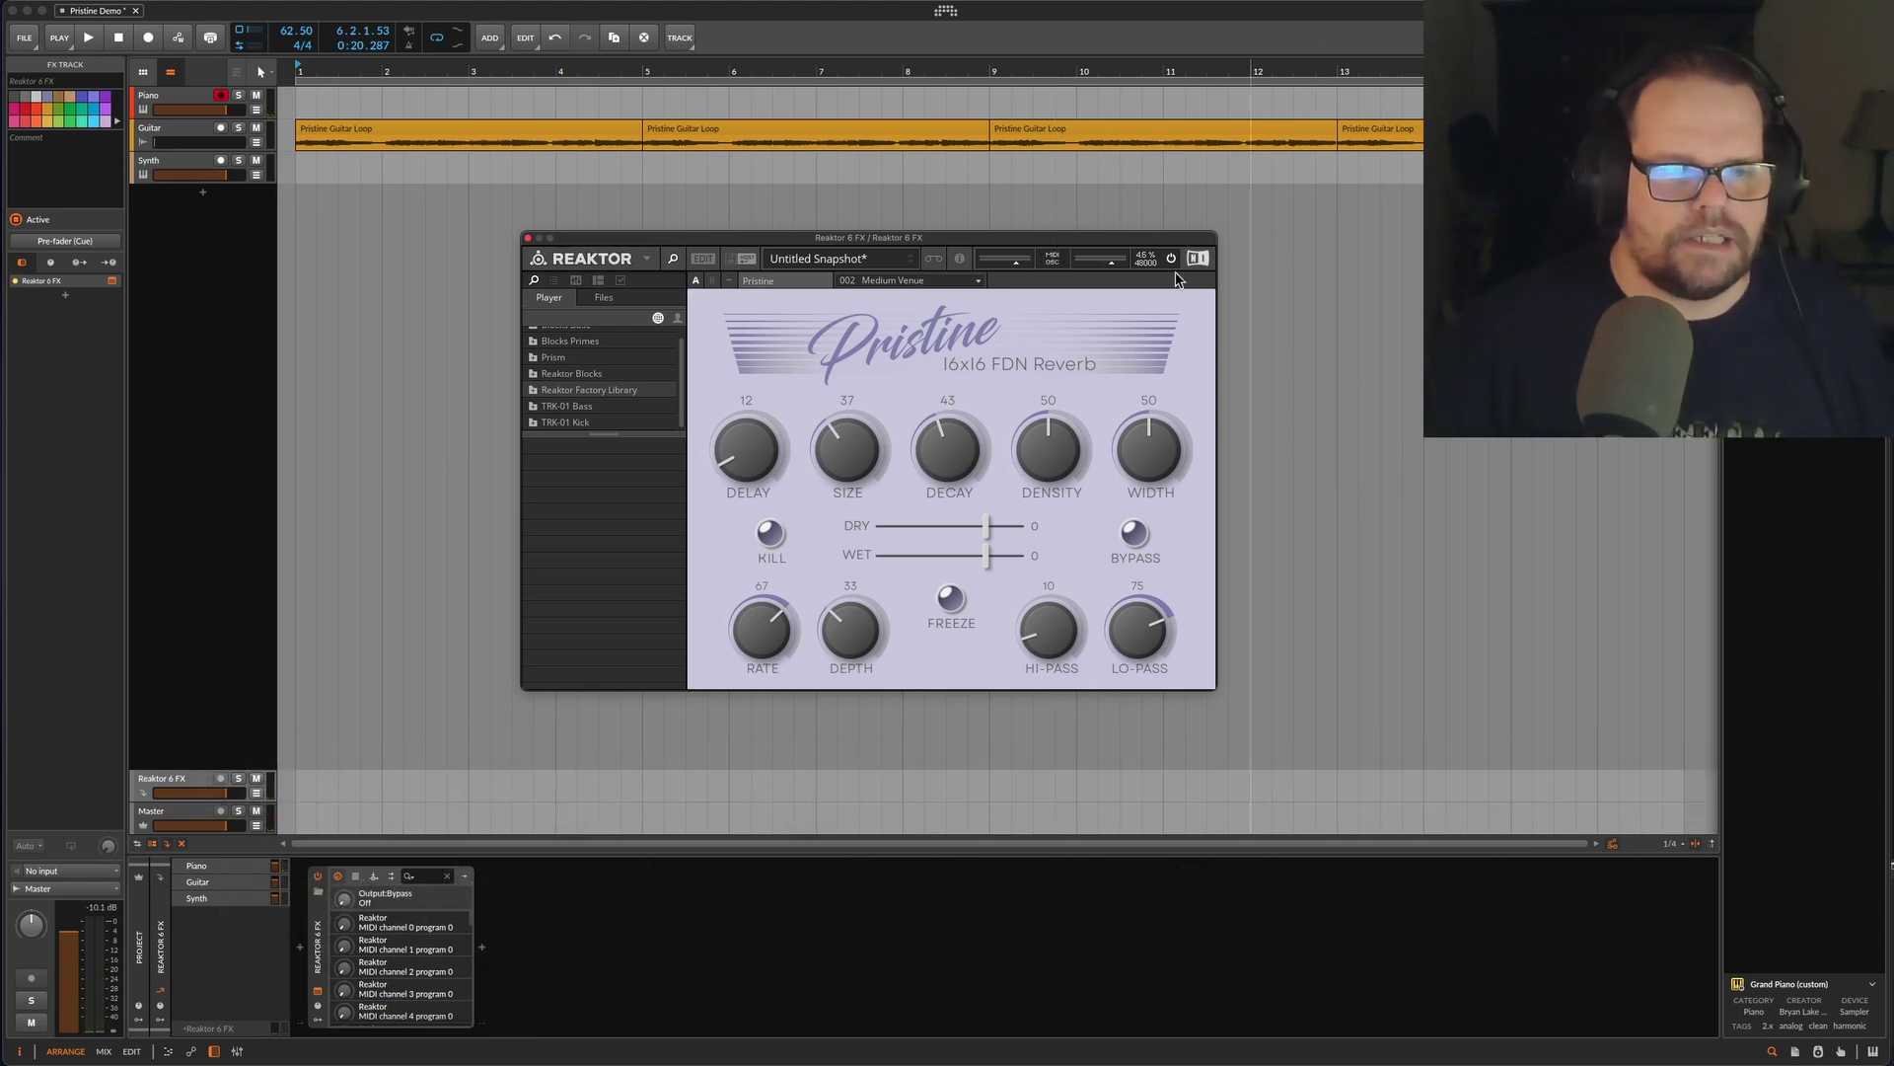
{"action": "left_click", "coordinate": [904, 282]}
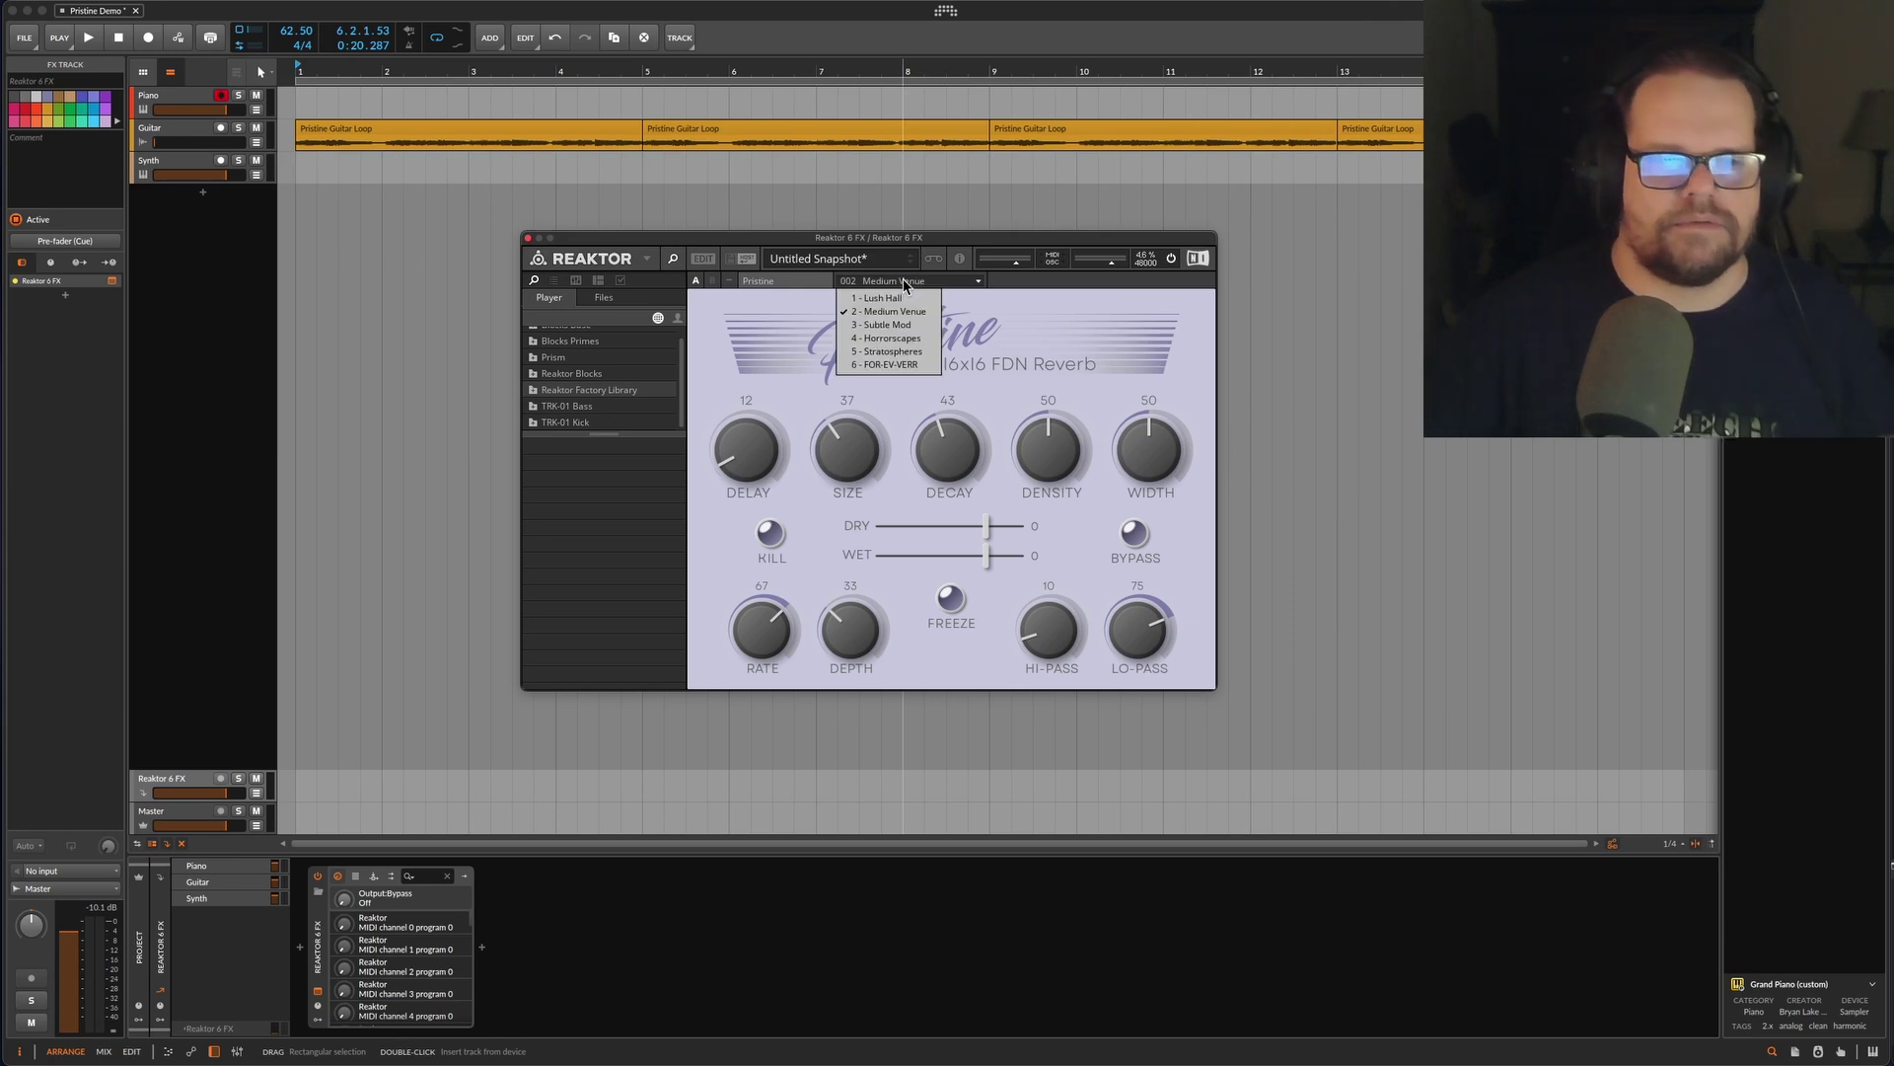
{"action": "left_click", "coordinate": [901, 366]}
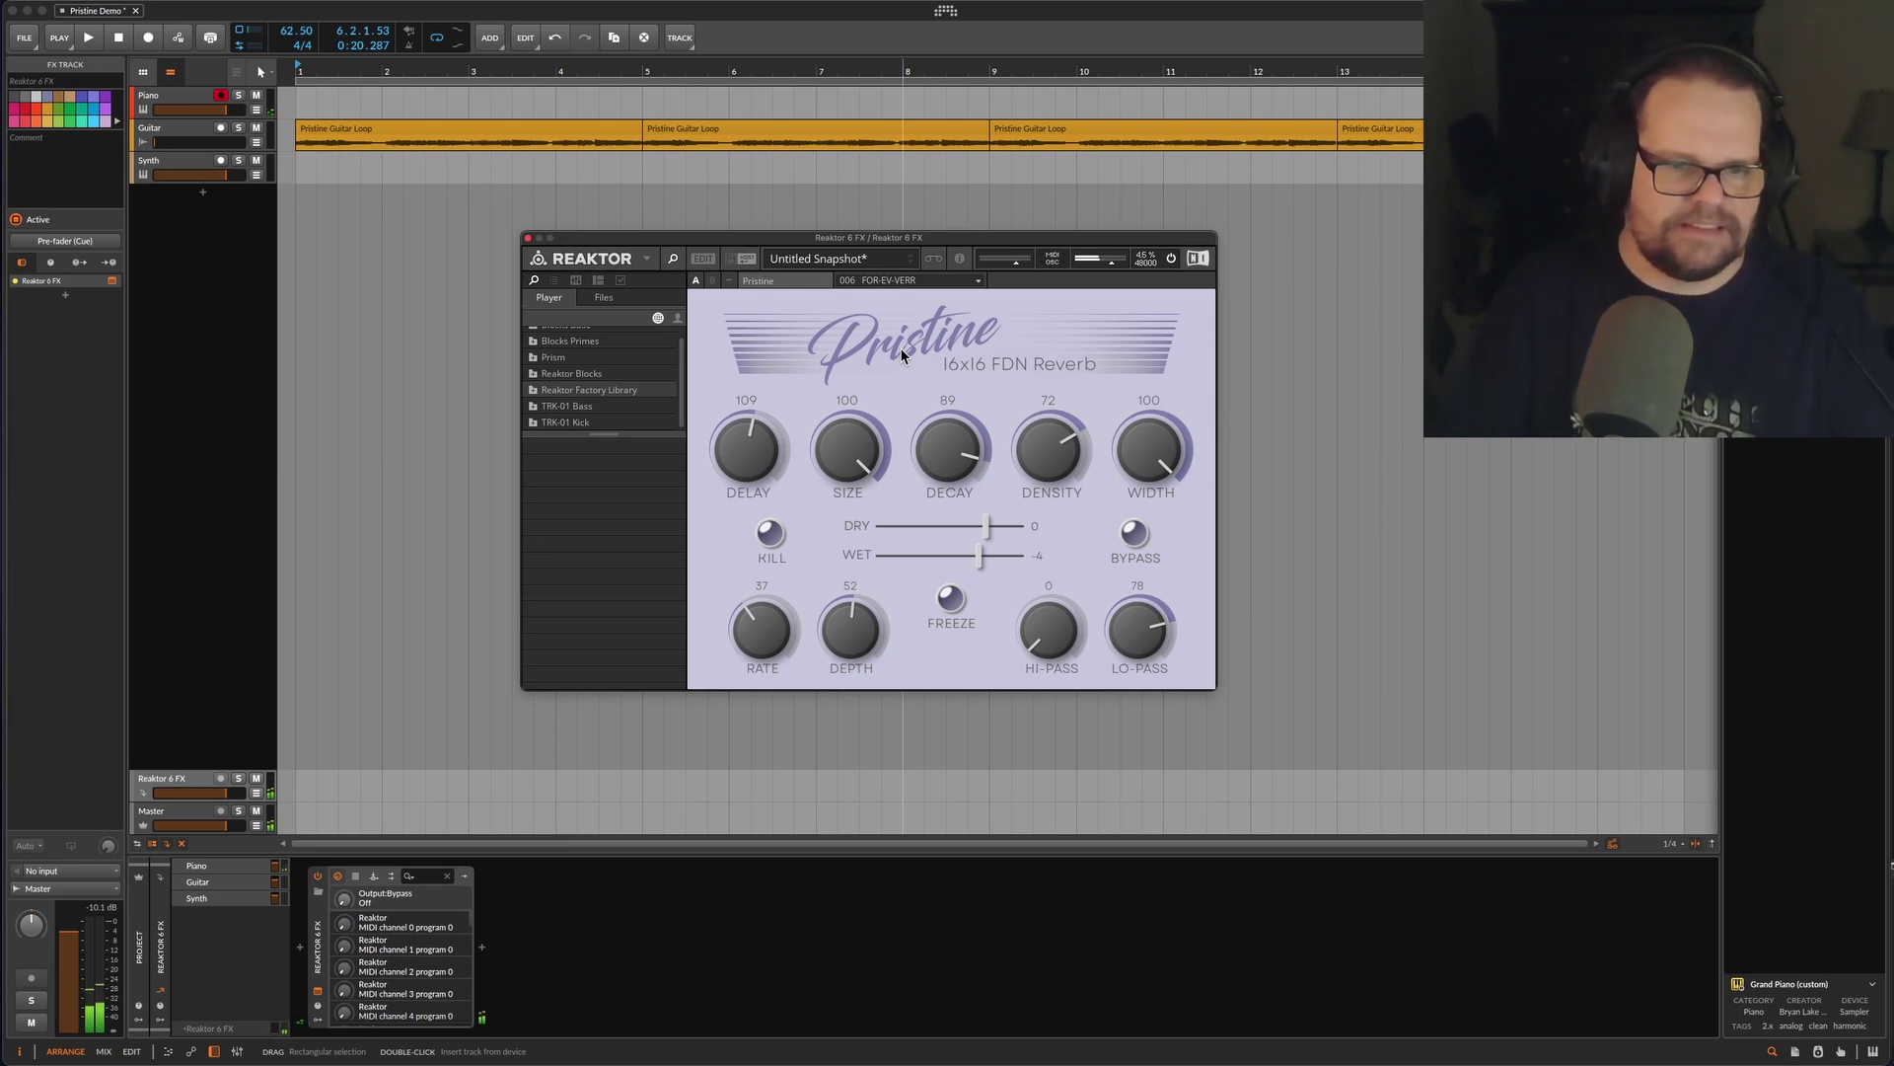
{"action": "left_click", "coordinate": [952, 595]}
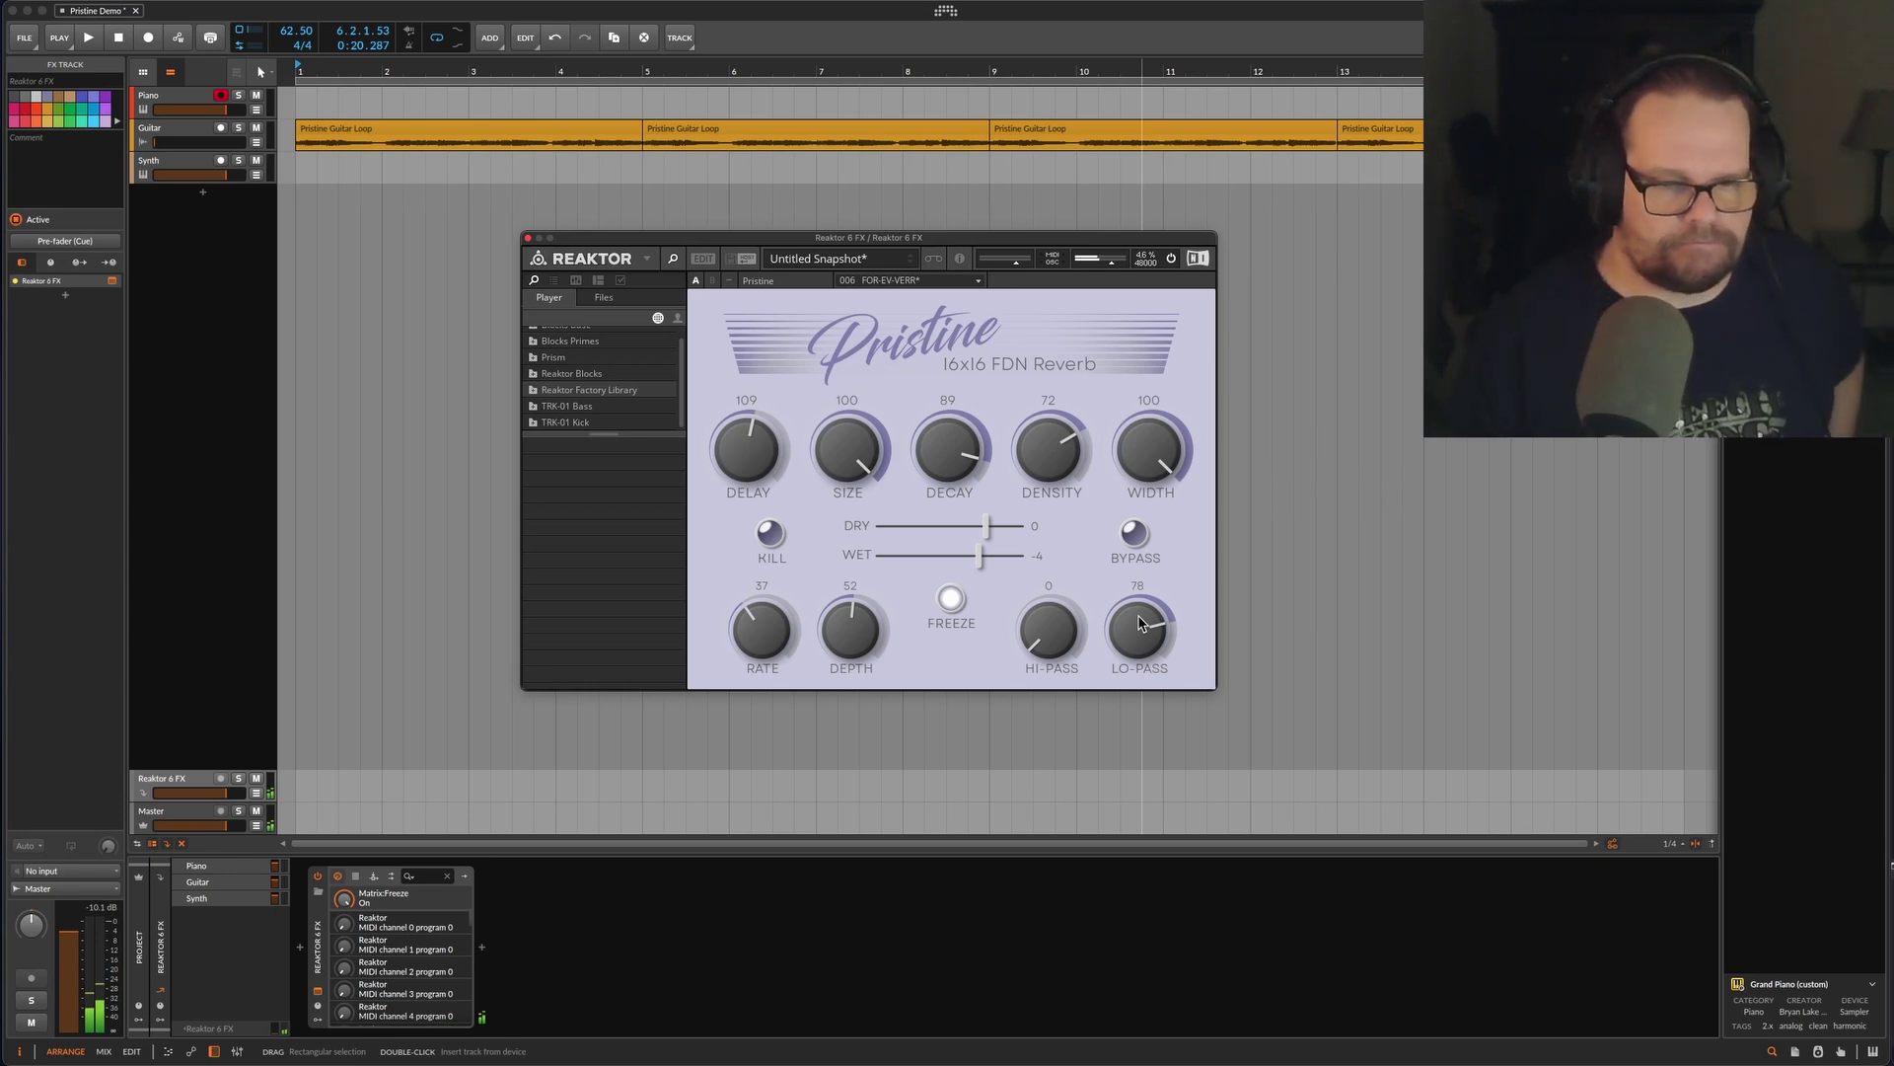
Turn FREEZE off and KILL the remaining FOR-EV-VERR reverb tail
{"action": "left_click", "coordinate": [947, 596]}
{"action": "left_click", "coordinate": [770, 533]}
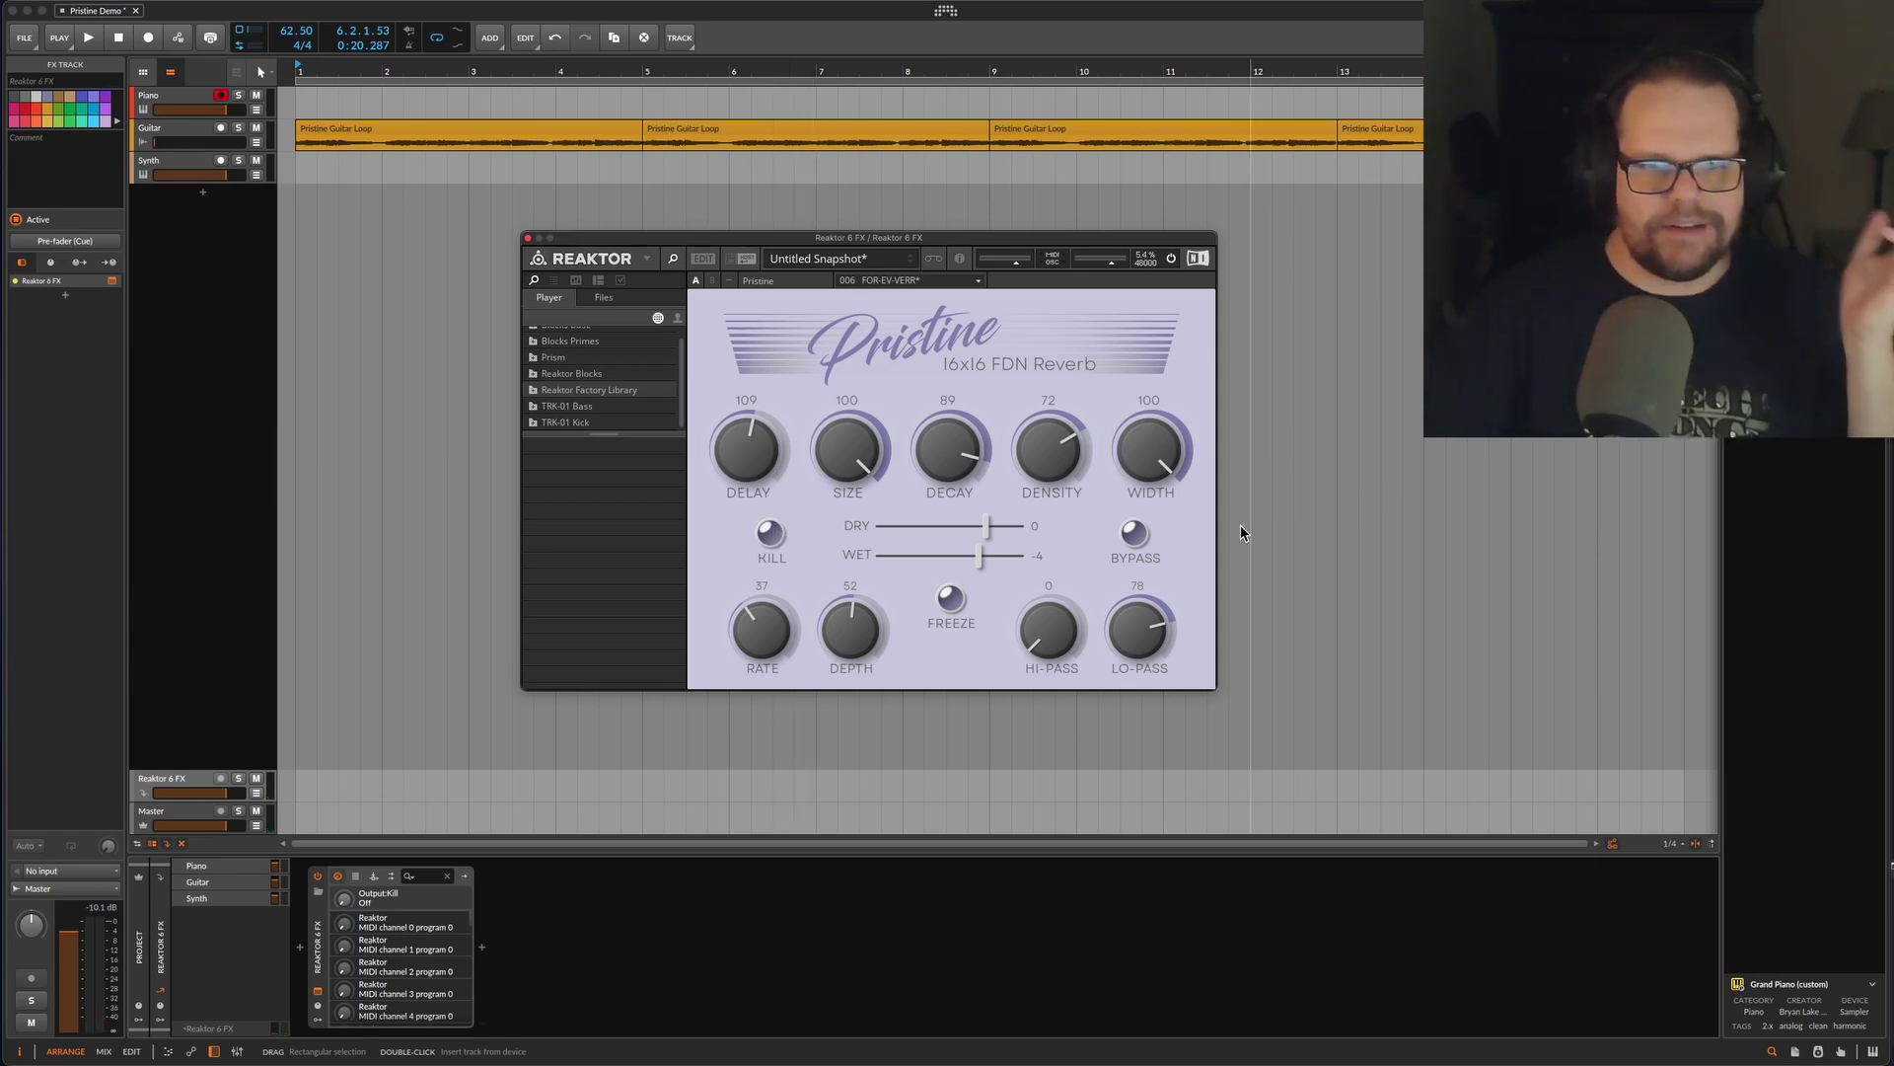
Open and dismiss the snapshot dropdown, then reopen it to show presets 1–6
{"action": "left_click", "coordinate": [939, 283]}
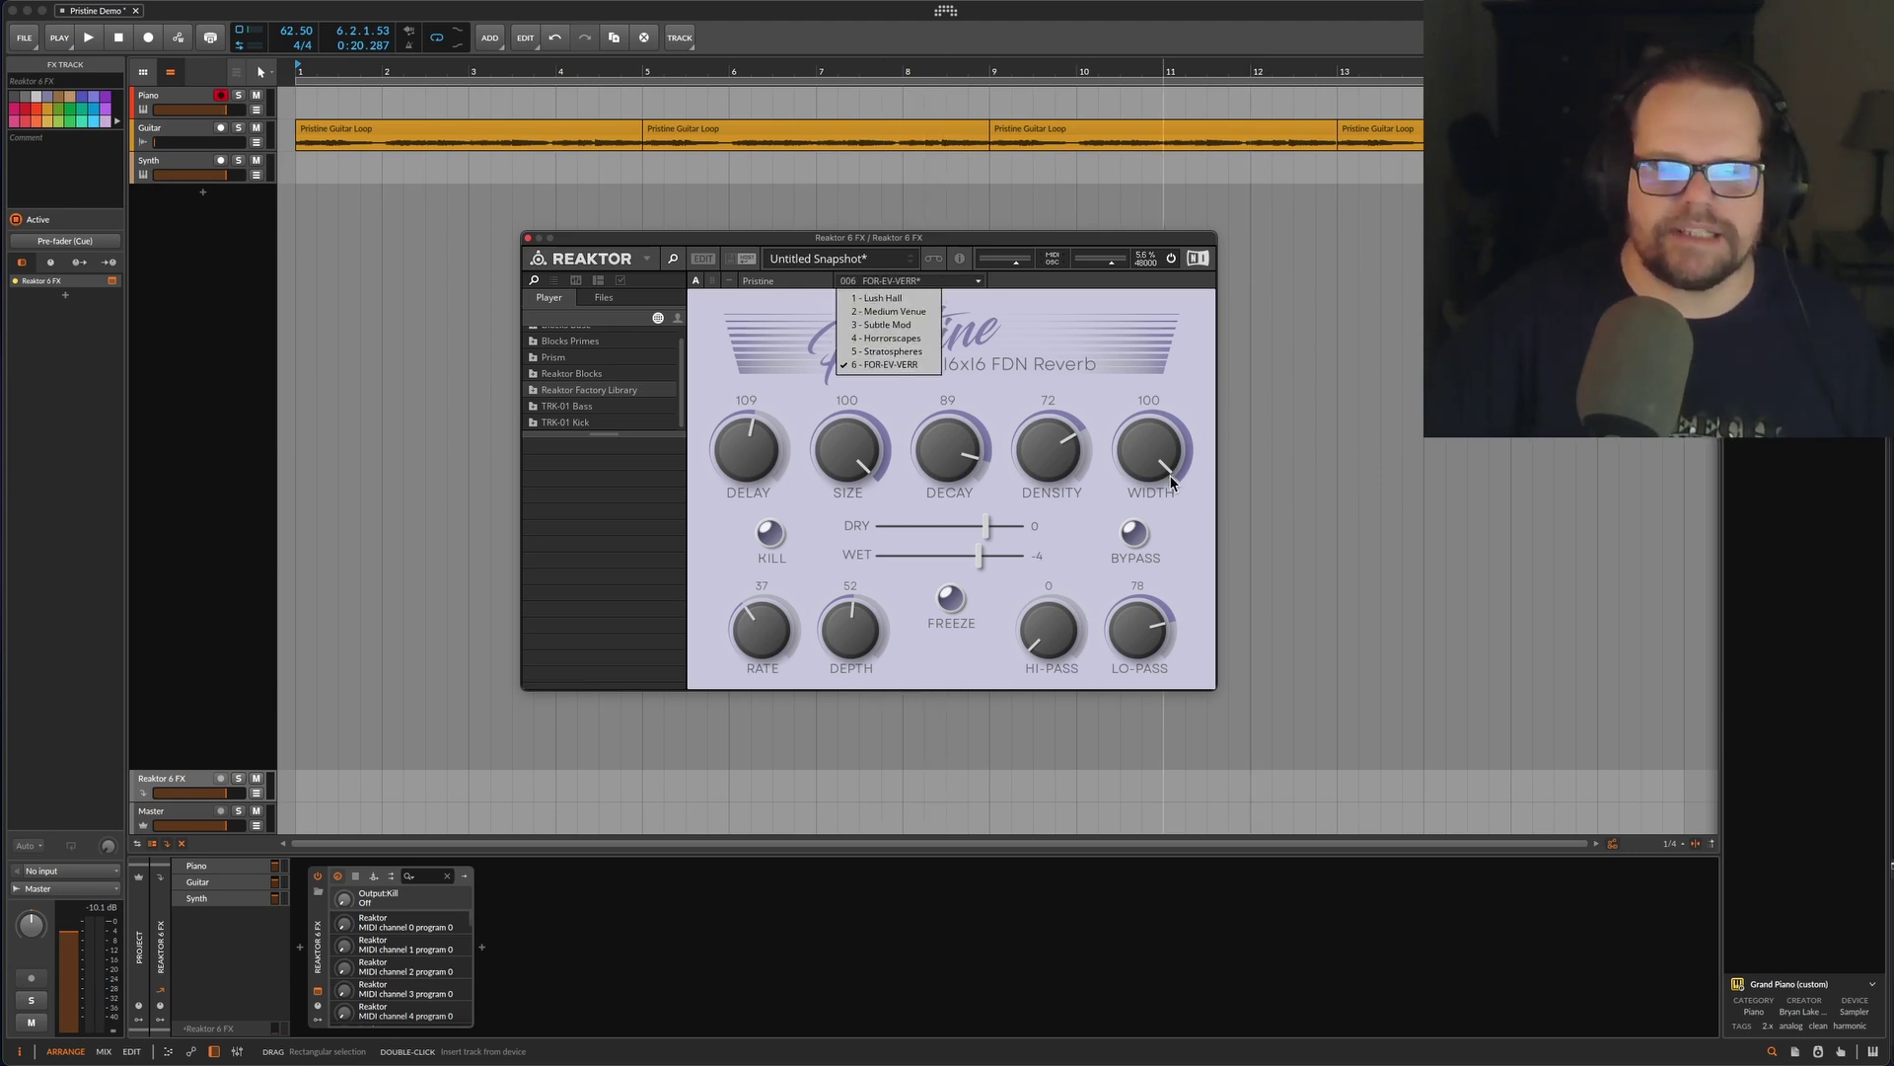
{"action": "left_click", "coordinate": [1187, 519]}
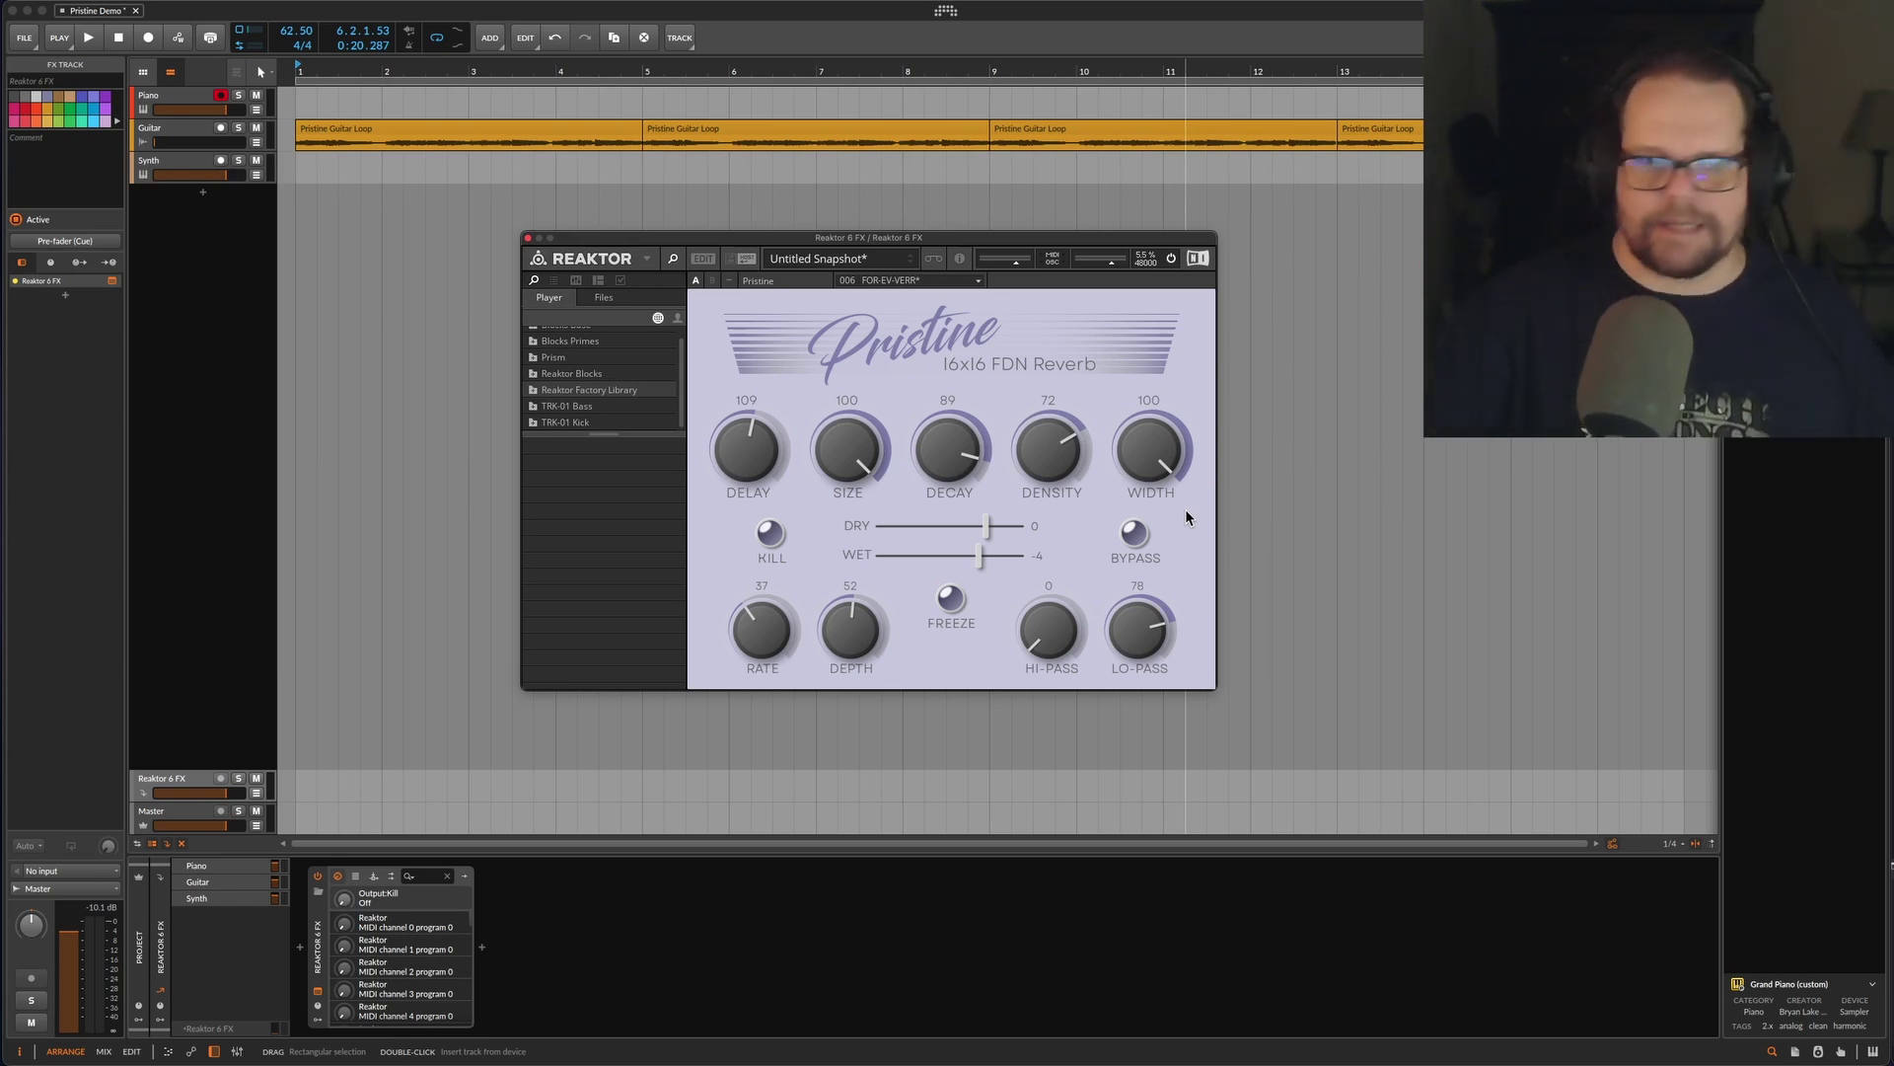
{"action": "left_click", "coordinate": [941, 285]}
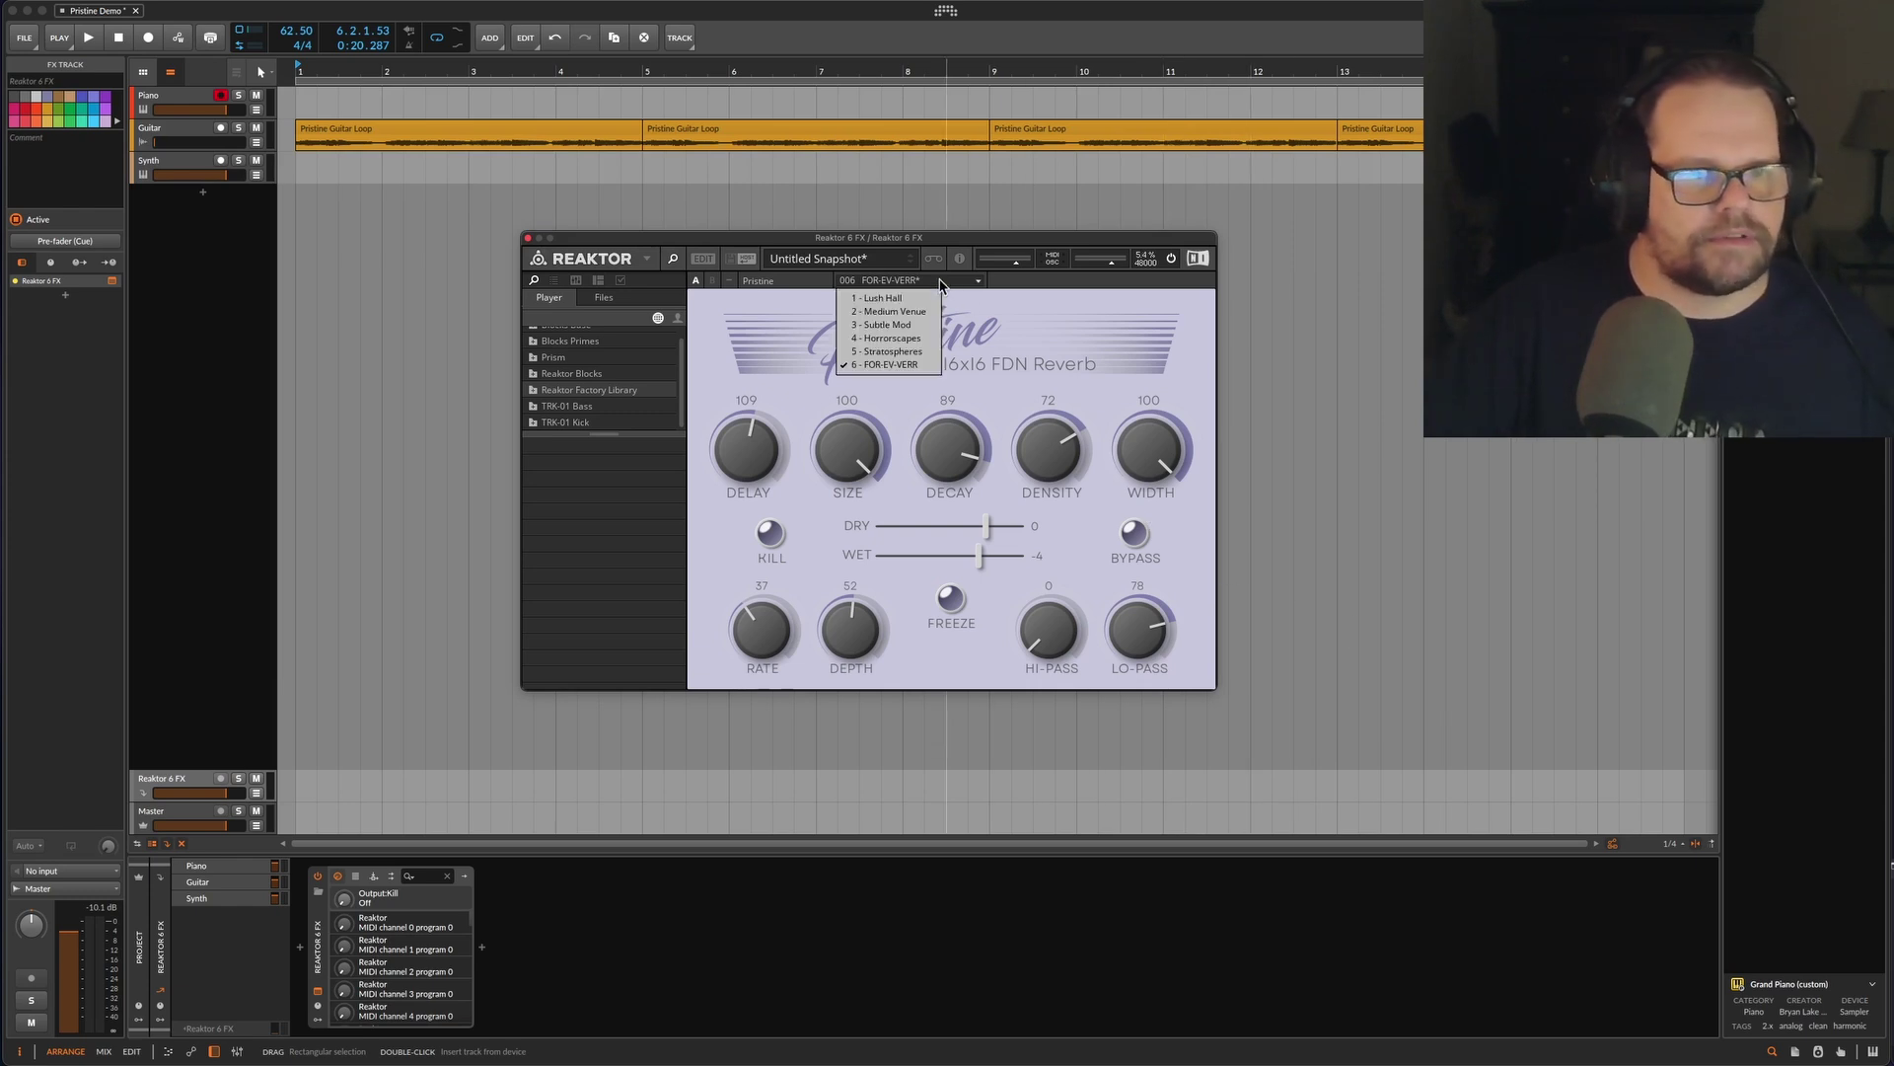
Load 4 - Horrorscapes, raise DECAY from 84 to 93, and kill the ringing output
{"action": "left_click", "coordinate": [893, 338]}
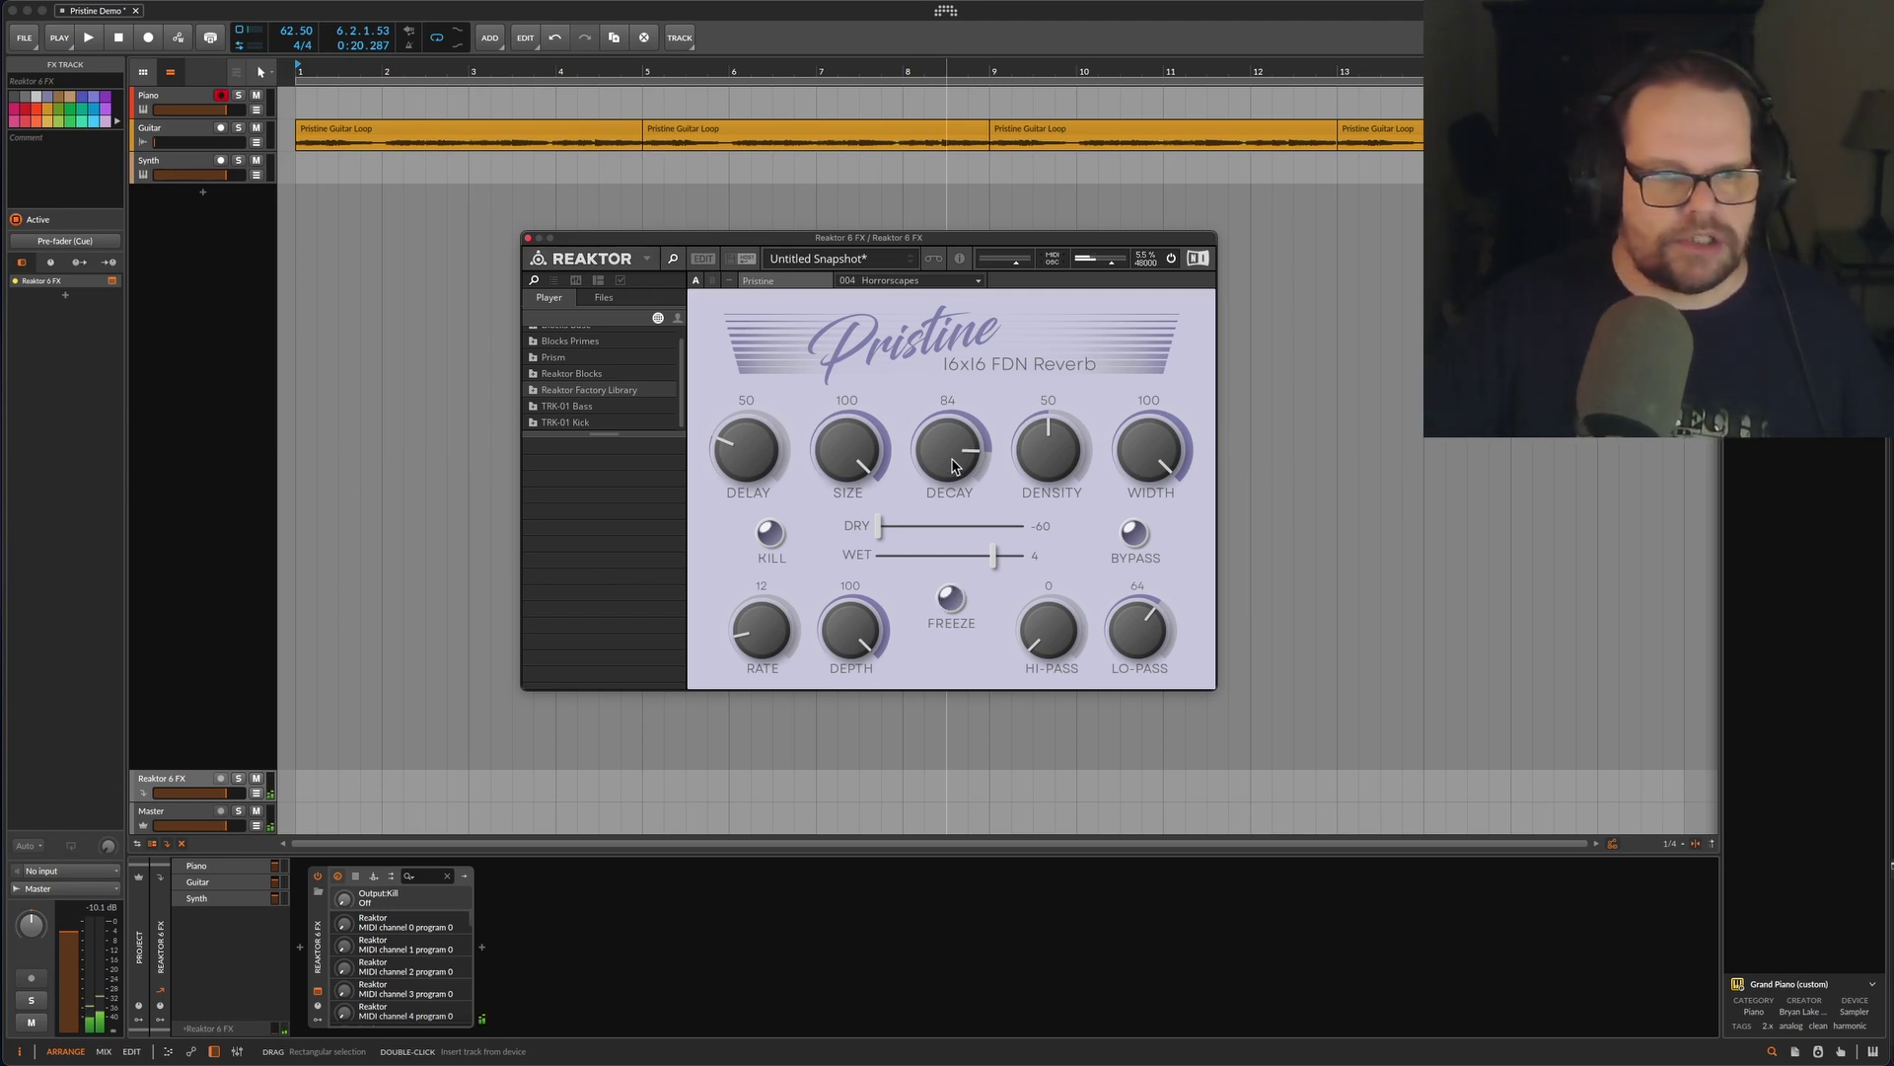
{"action": "left_click_drag", "start_coordinate": [957, 464], "coordinate": [964, 447]}
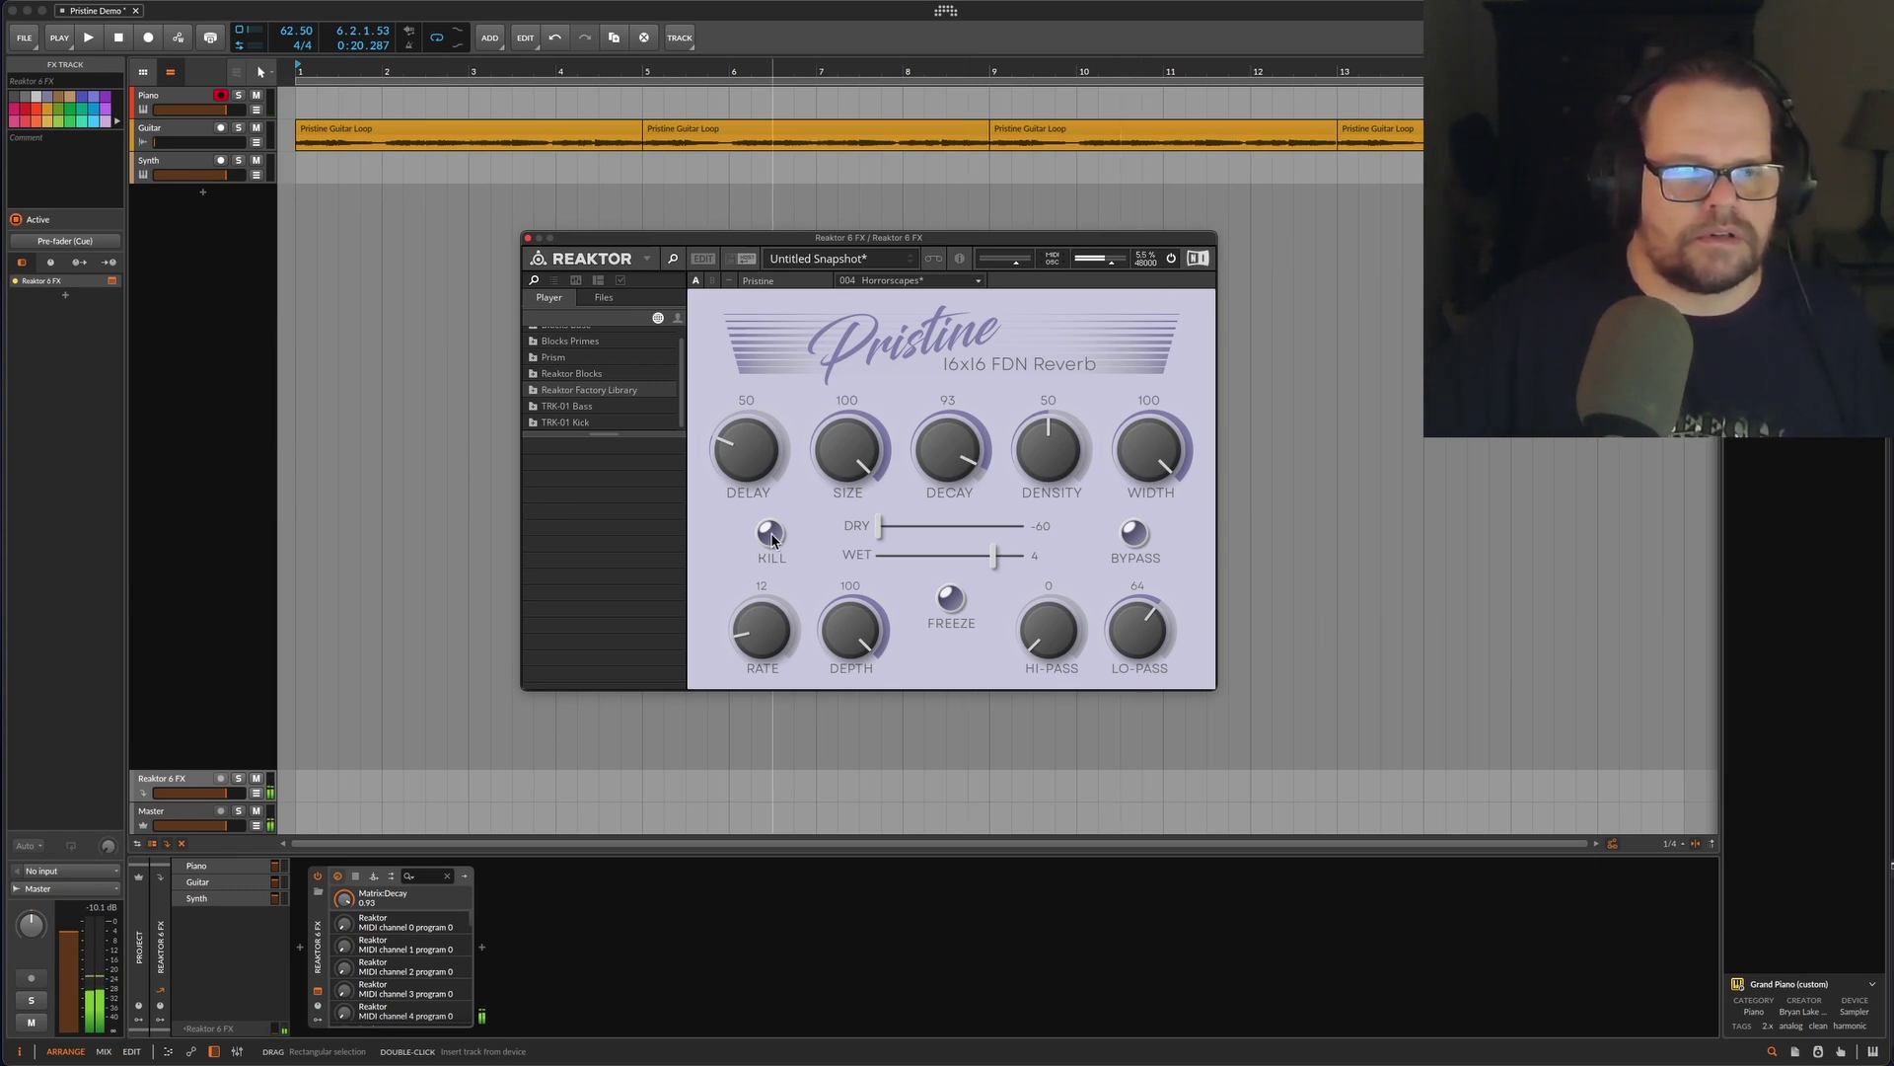
{"action": "left_click", "coordinate": [771, 535]}
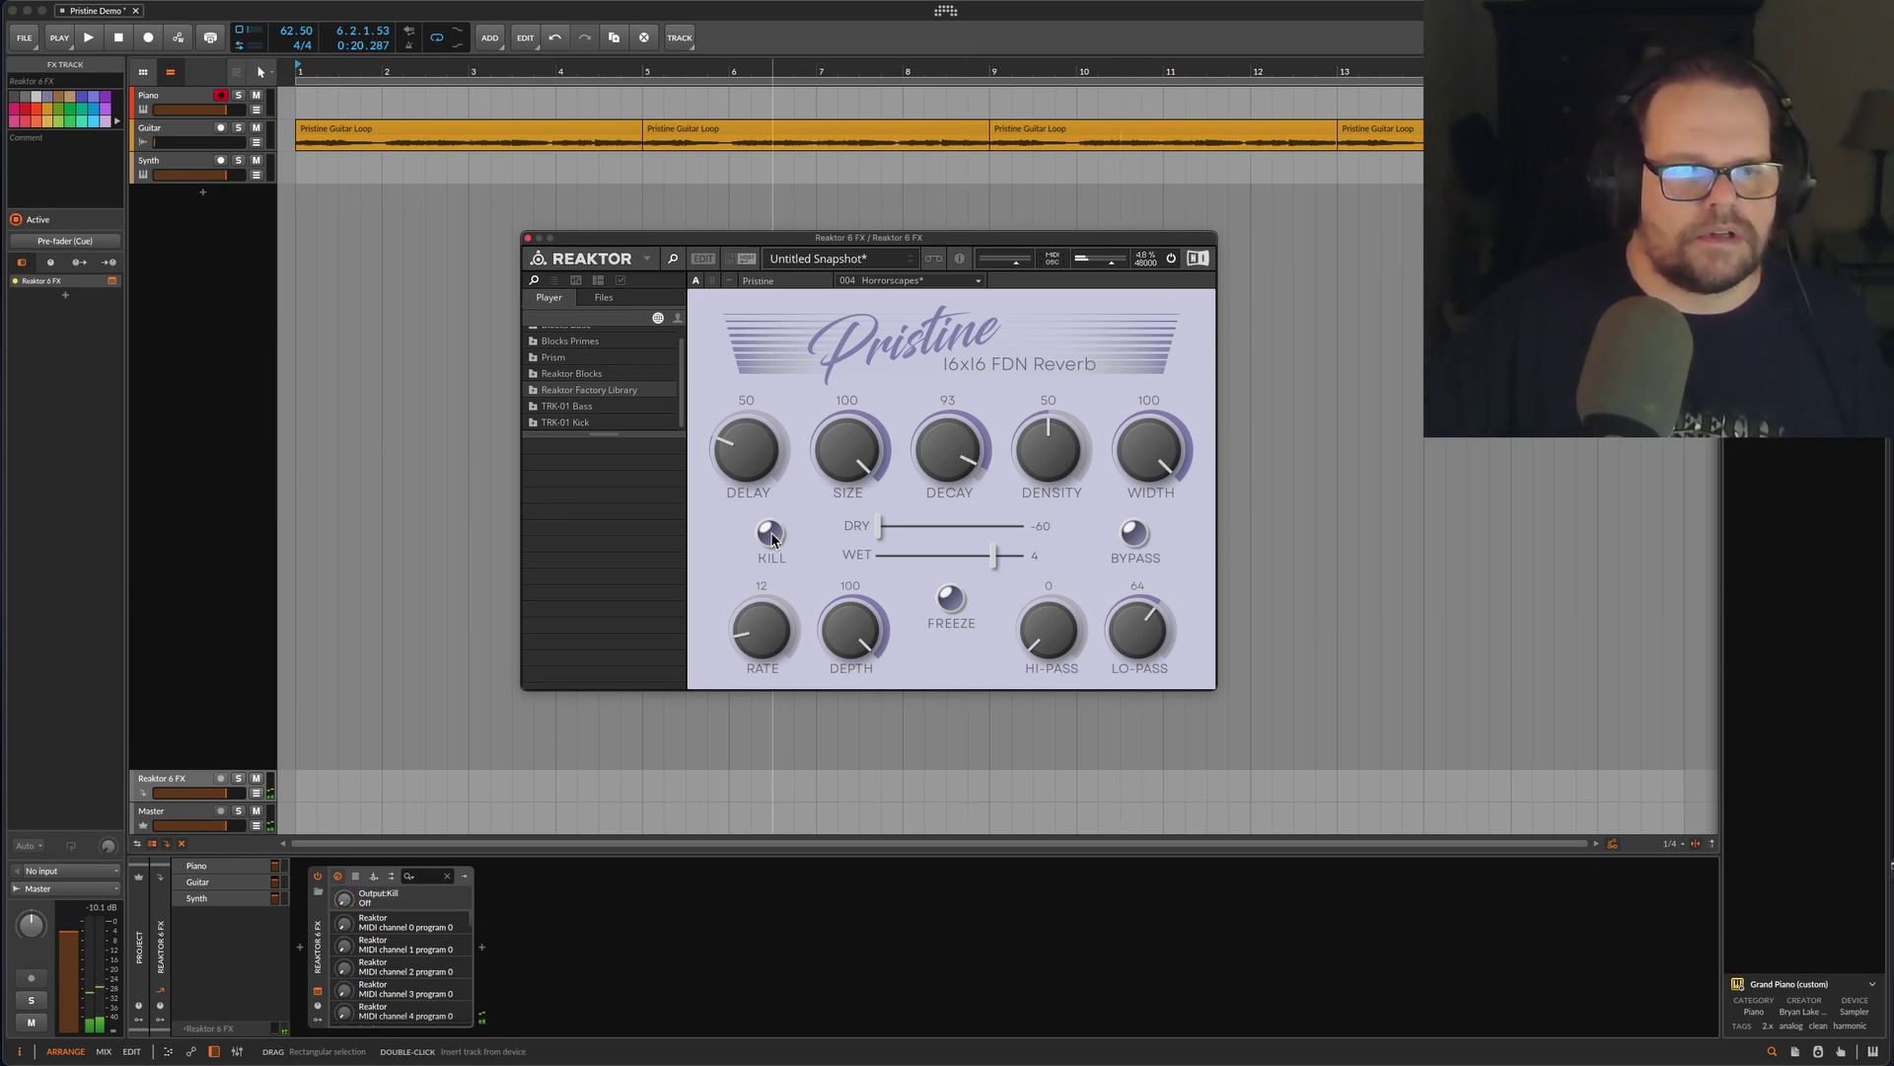
Switch to the B view with bar visualiser and sweep the modulation RATE, settling at 24
{"action": "left_click", "coordinate": [712, 281]}
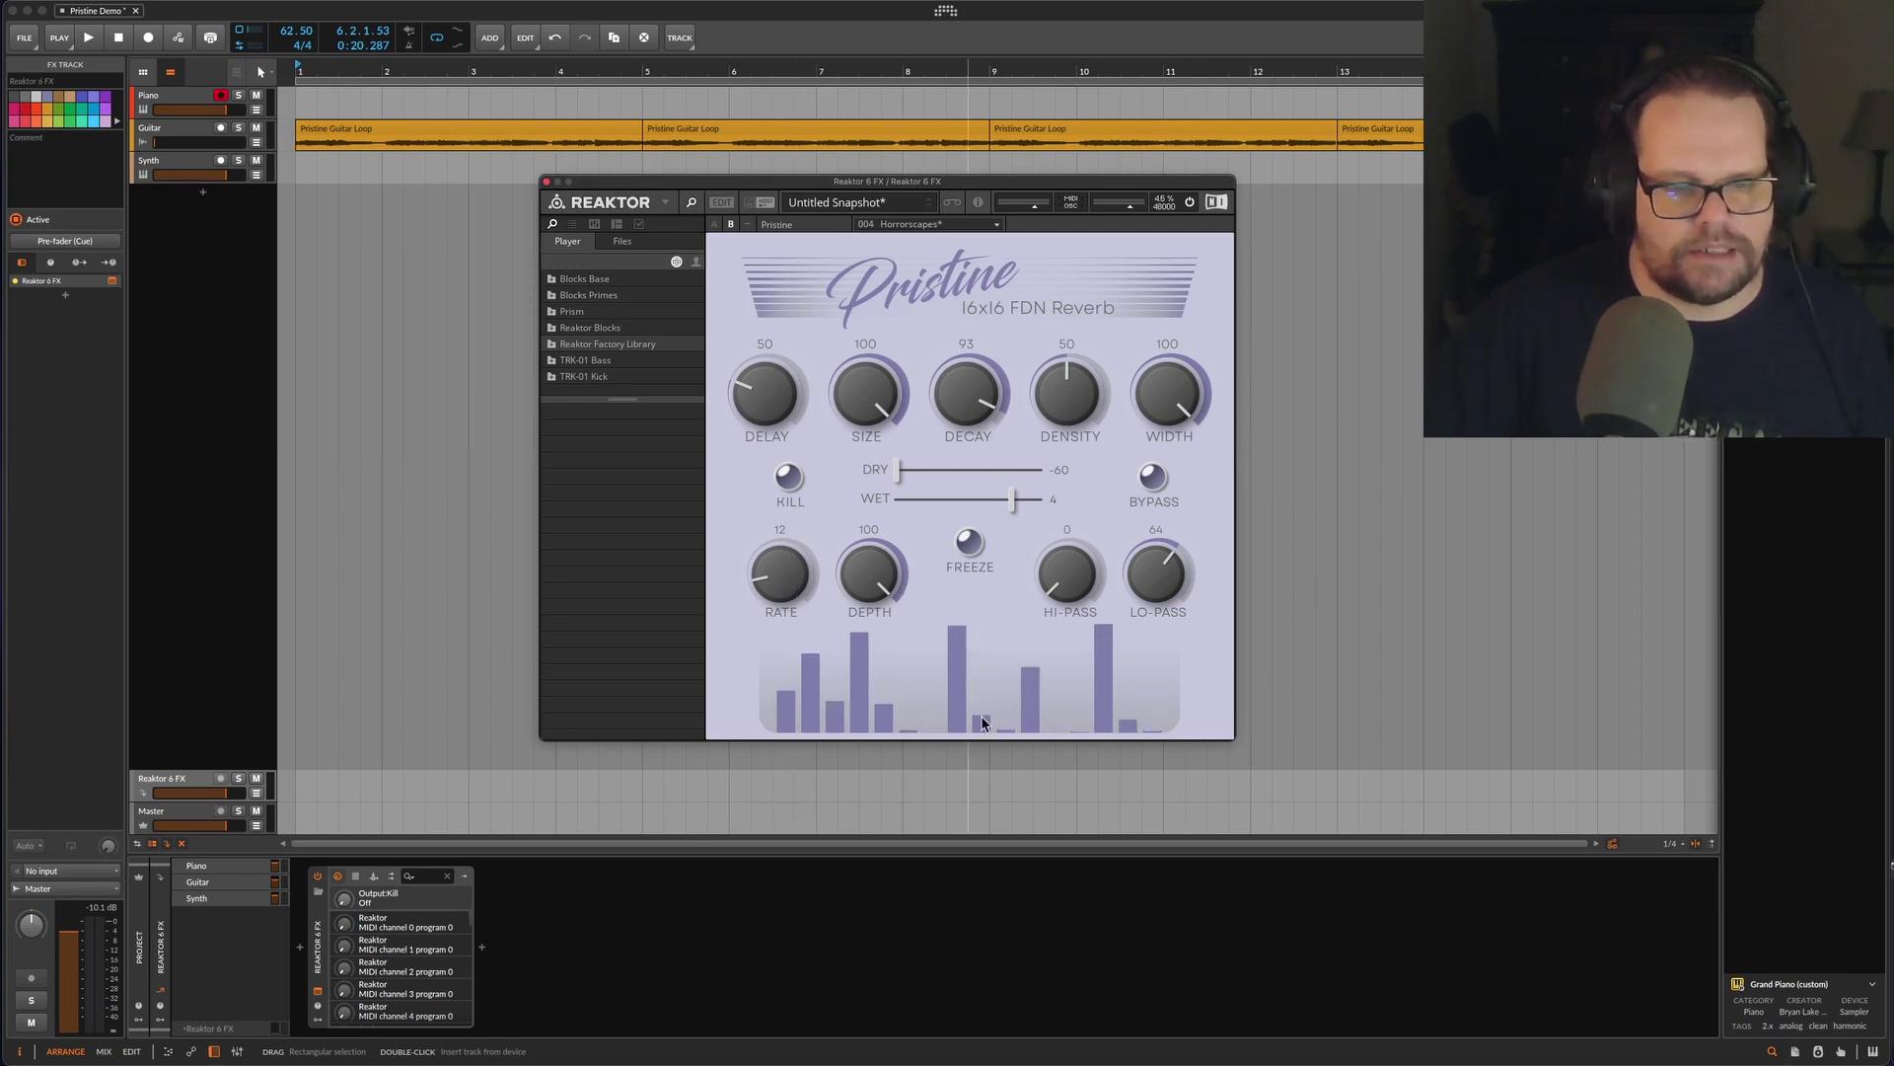
{"action": "left_click_drag", "start_coordinate": [775, 575], "coordinate": [824, 487]}
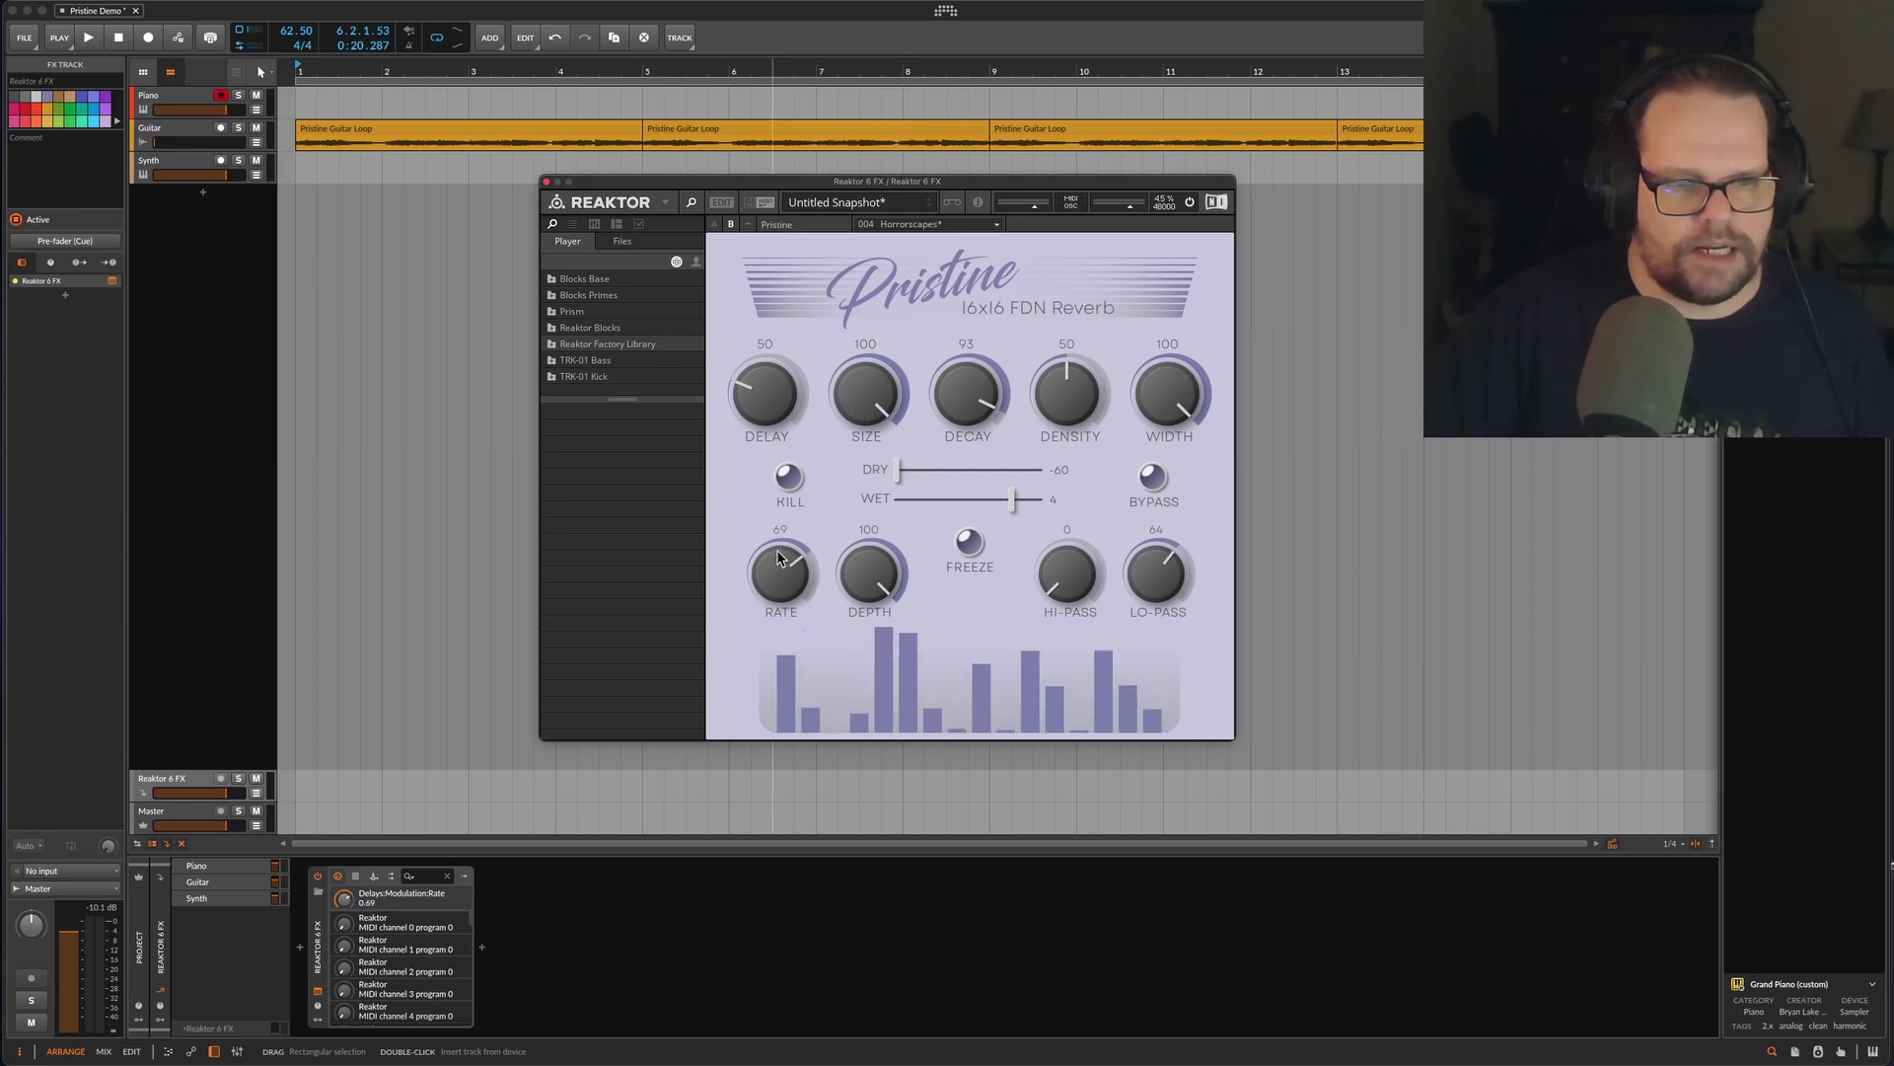
{"action": "mouse_move", "coordinate": [781, 549]}
{"action": "left_mouse_down"}
{"action": "mouse_move", "coordinate": [798, 548]}
{"action": "mouse_move", "coordinate": [772, 618]}
{"action": "mouse_move", "coordinate": [791, 583]}
{"action": "left_mouse_up"}
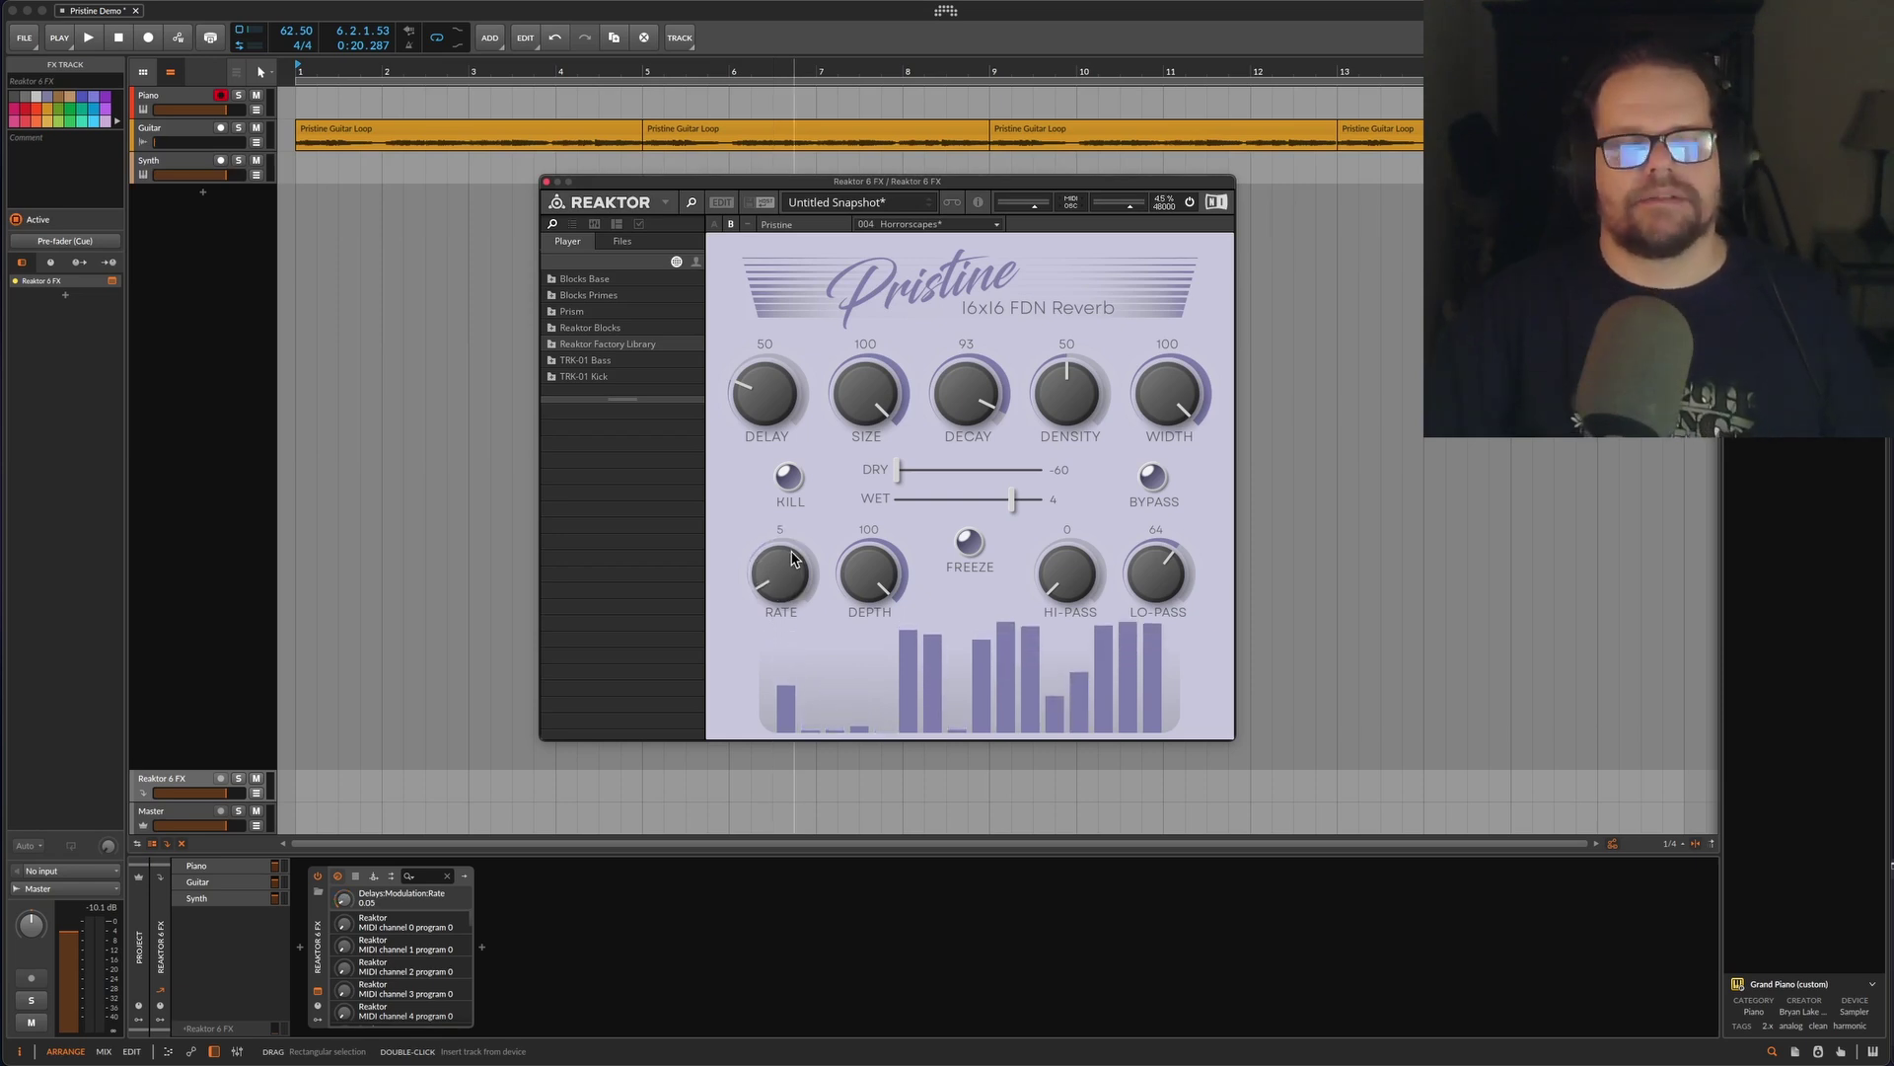
{"action": "left_click_drag", "start_coordinate": [792, 558], "coordinate": [787, 565]}
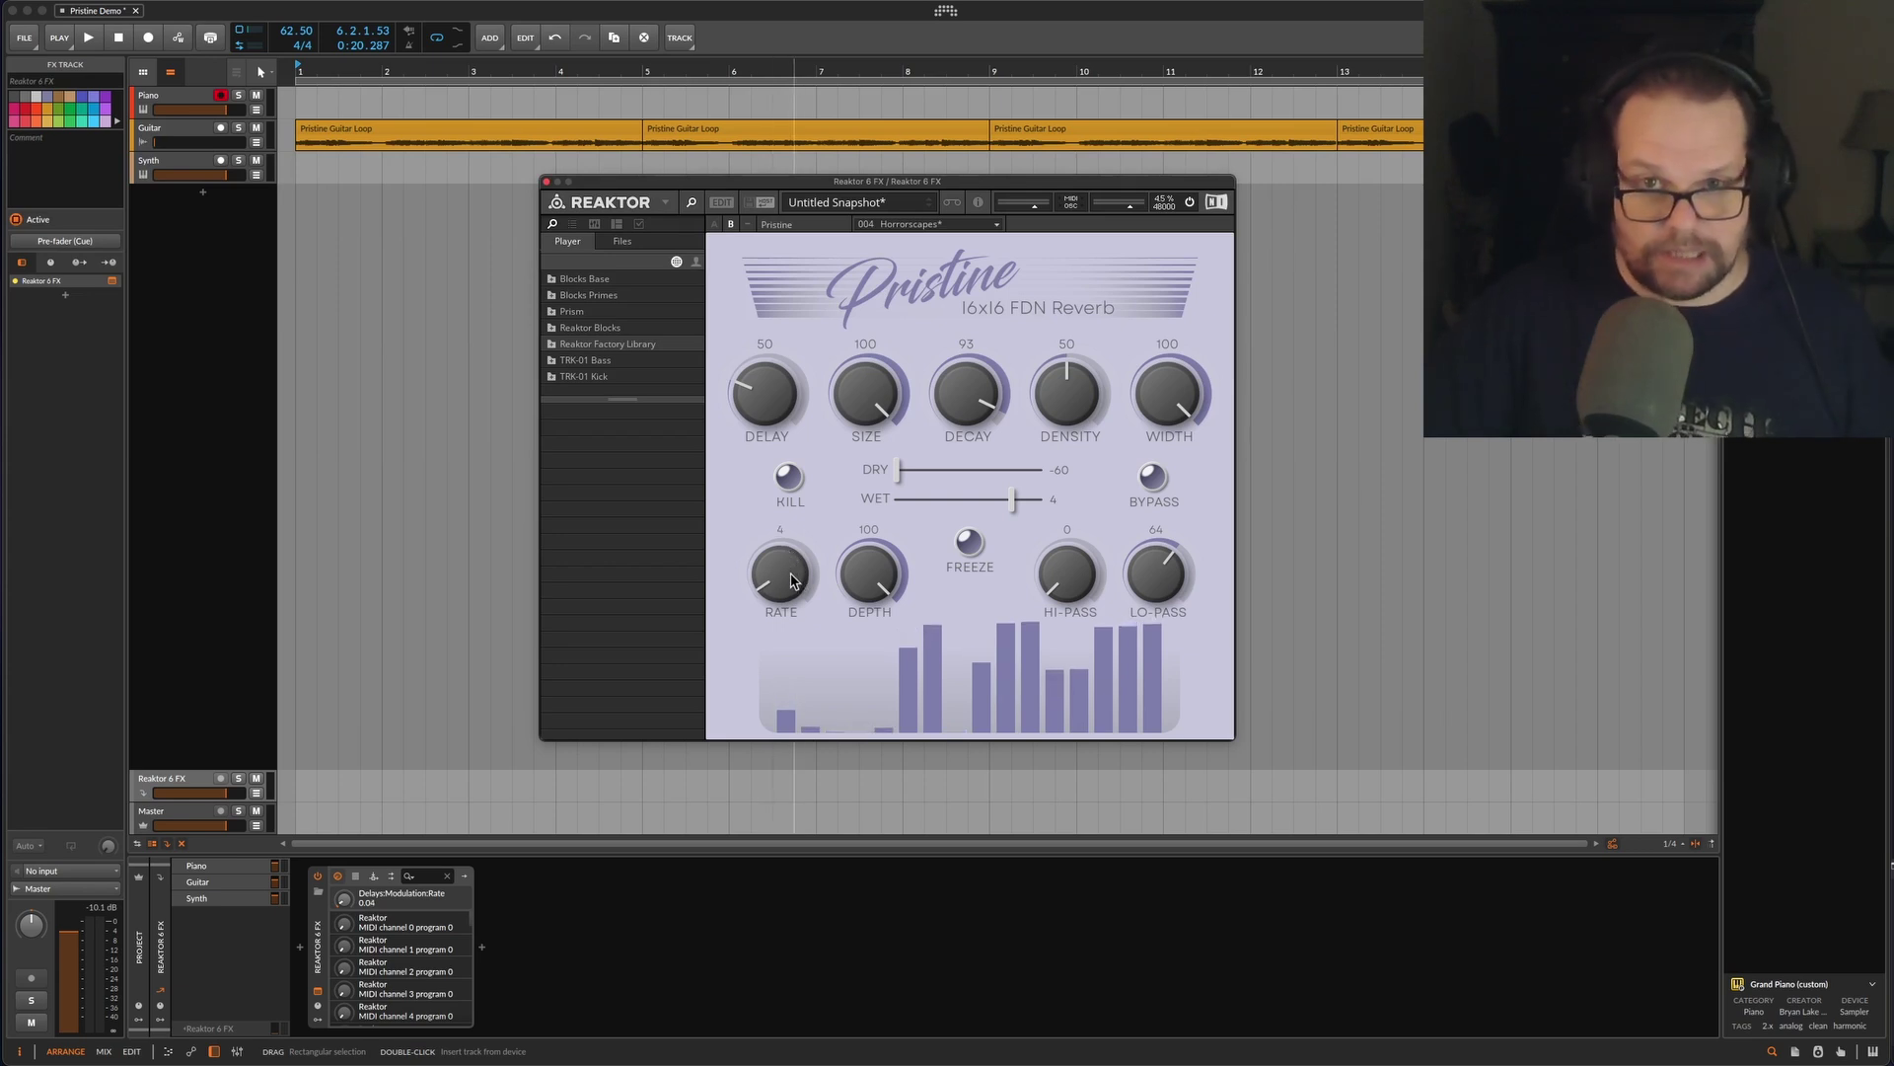
{"action": "mouse_move", "coordinate": [779, 537]}
{"action": "left_mouse_down"}
{"action": "mouse_move", "coordinate": [790, 566]}
{"action": "mouse_move", "coordinate": [813, 534]}
{"action": "left_mouse_up"}
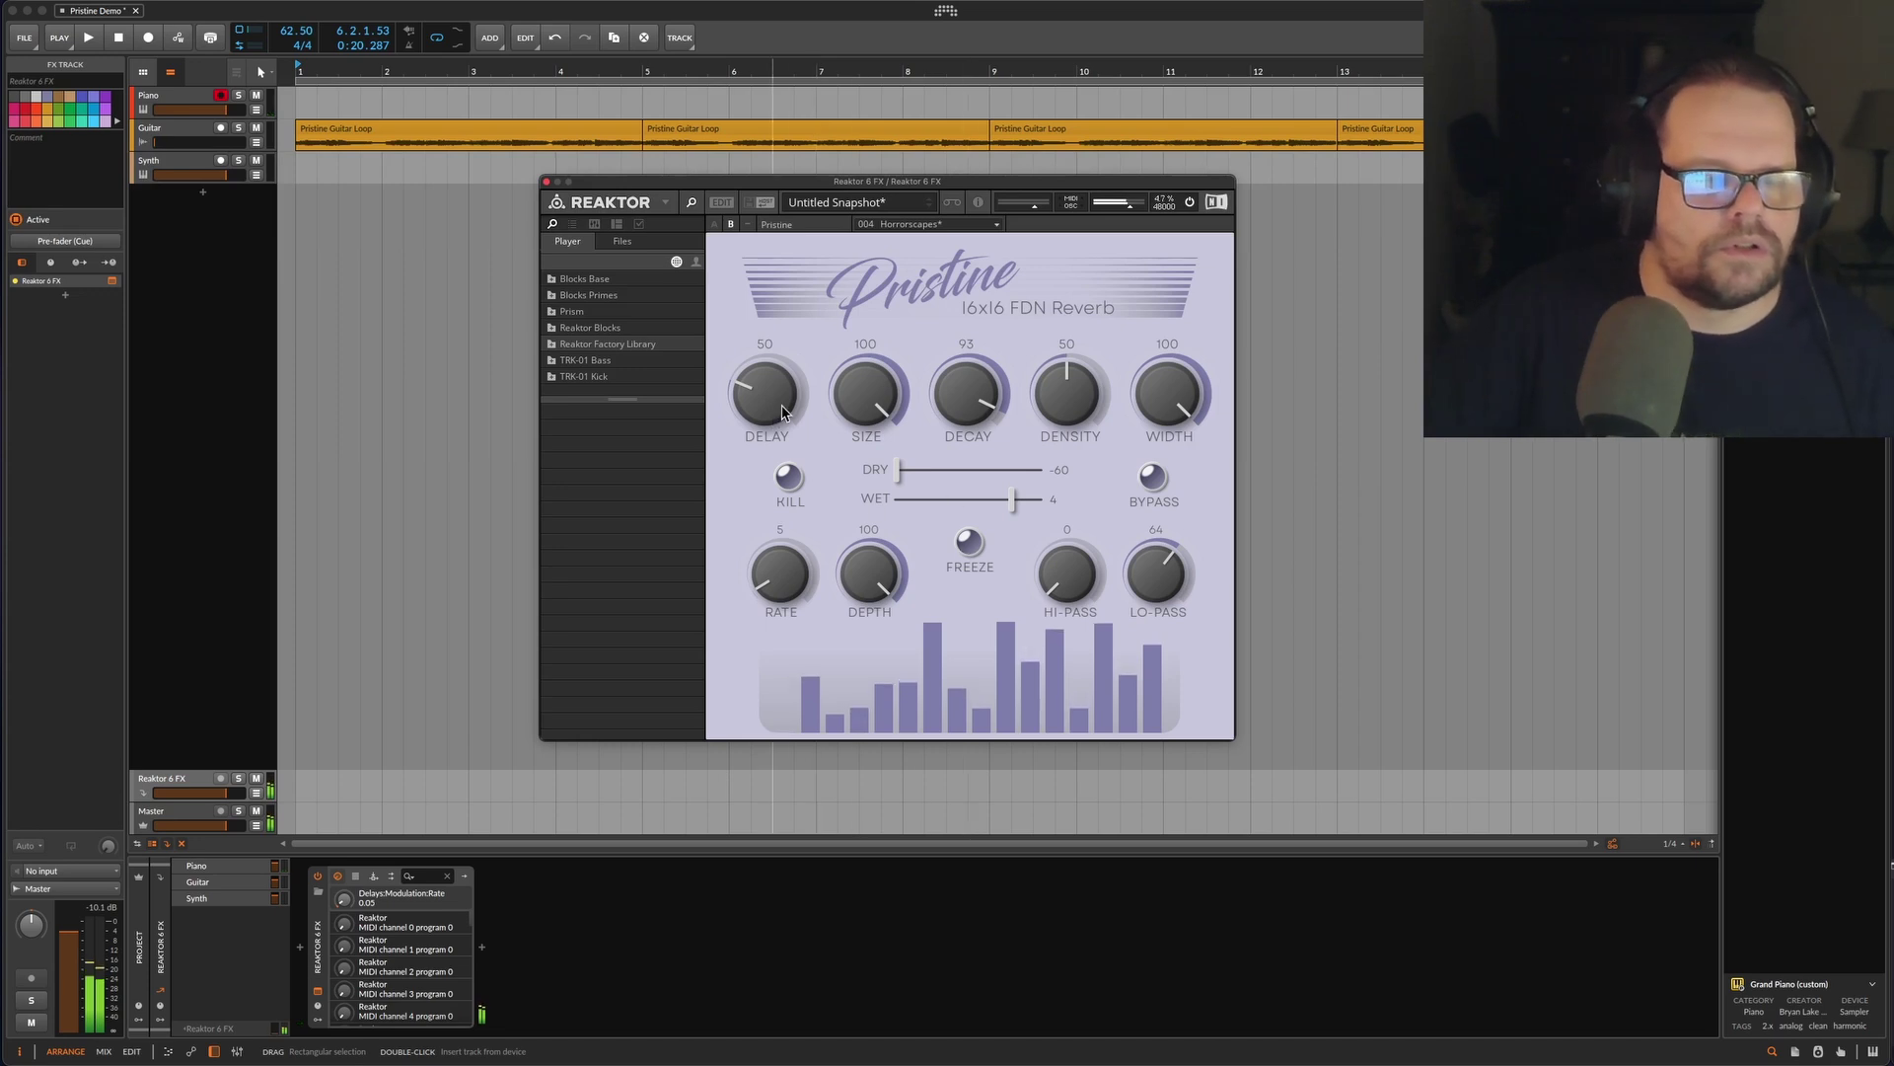
{"action": "mouse_move", "coordinate": [784, 575]}
{"action": "left_mouse_down"}
{"action": "mouse_move", "coordinate": [787, 592]}
{"action": "mouse_move", "coordinate": [799, 557]}
{"action": "mouse_move", "coordinate": [800, 573]}
{"action": "left_mouse_up"}
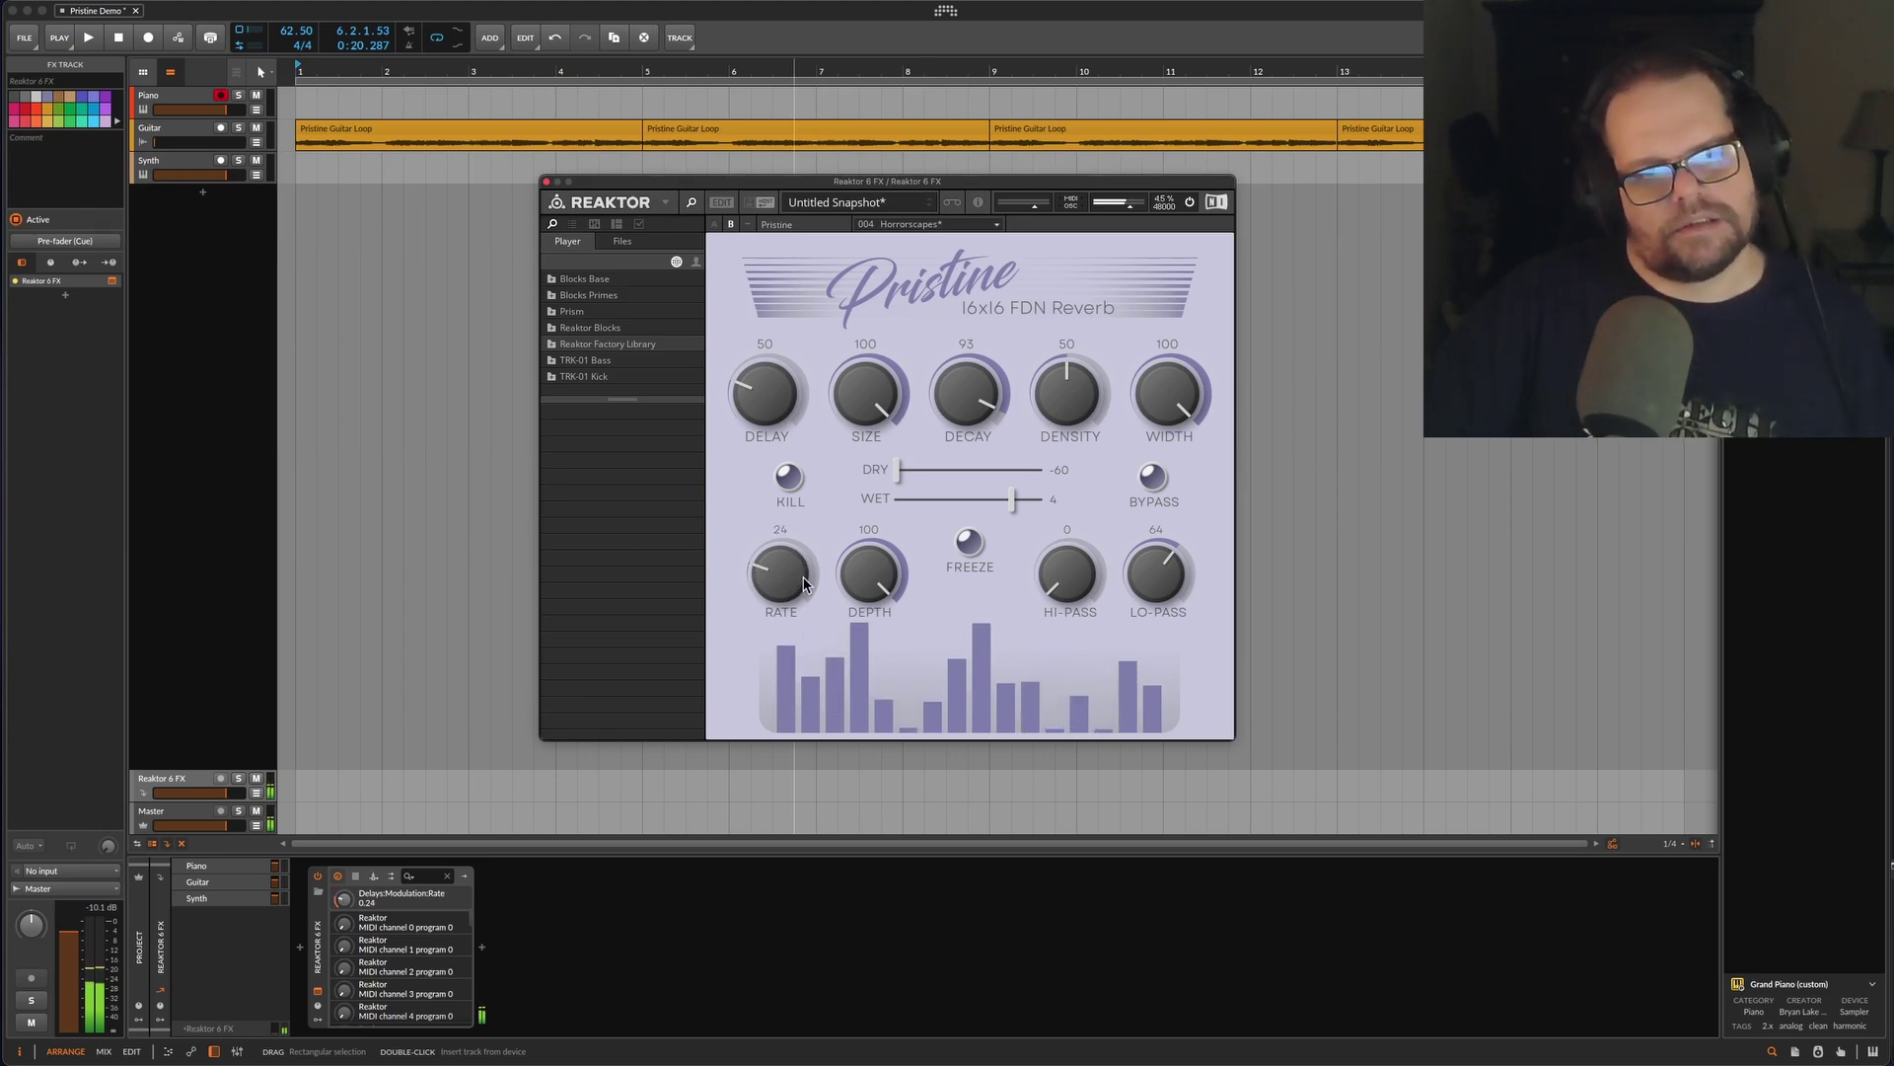
{"action": "left_click", "coordinate": [970, 543]}
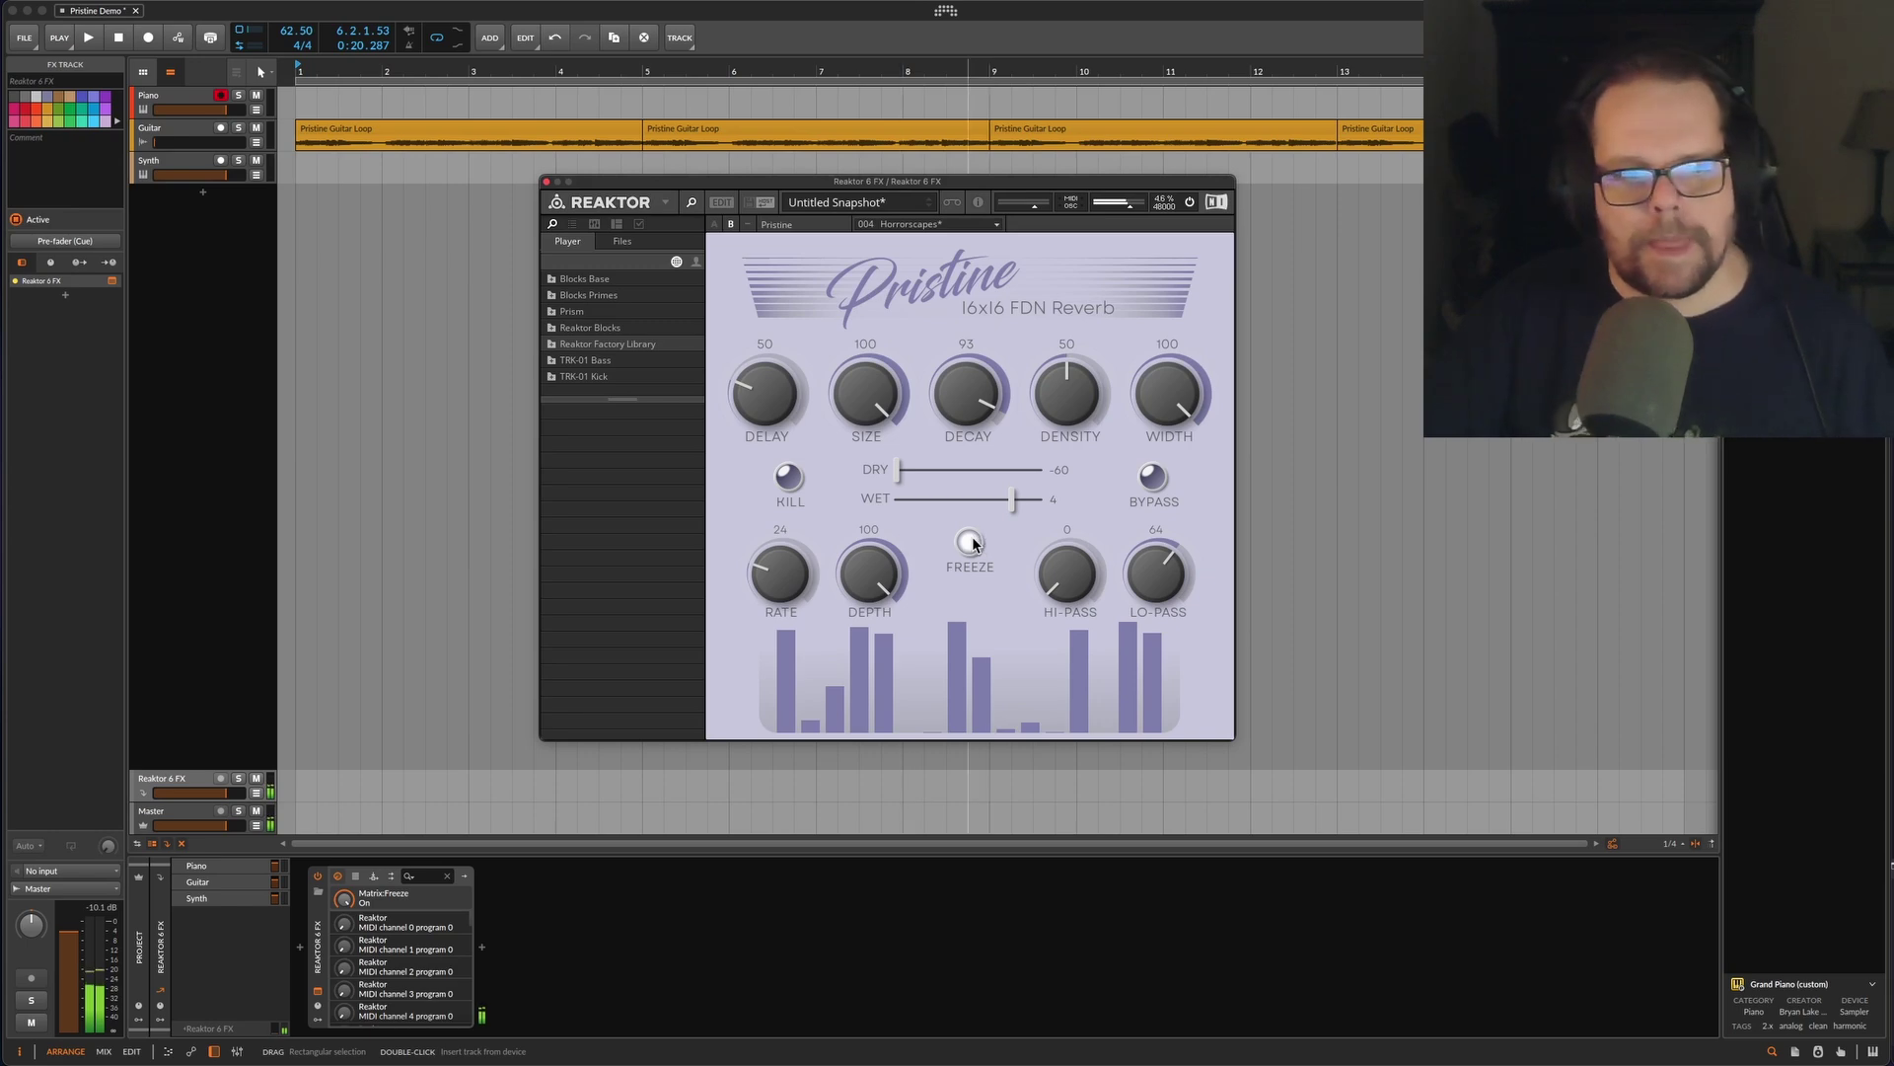
{"action": "left_click", "coordinate": [968, 545]}
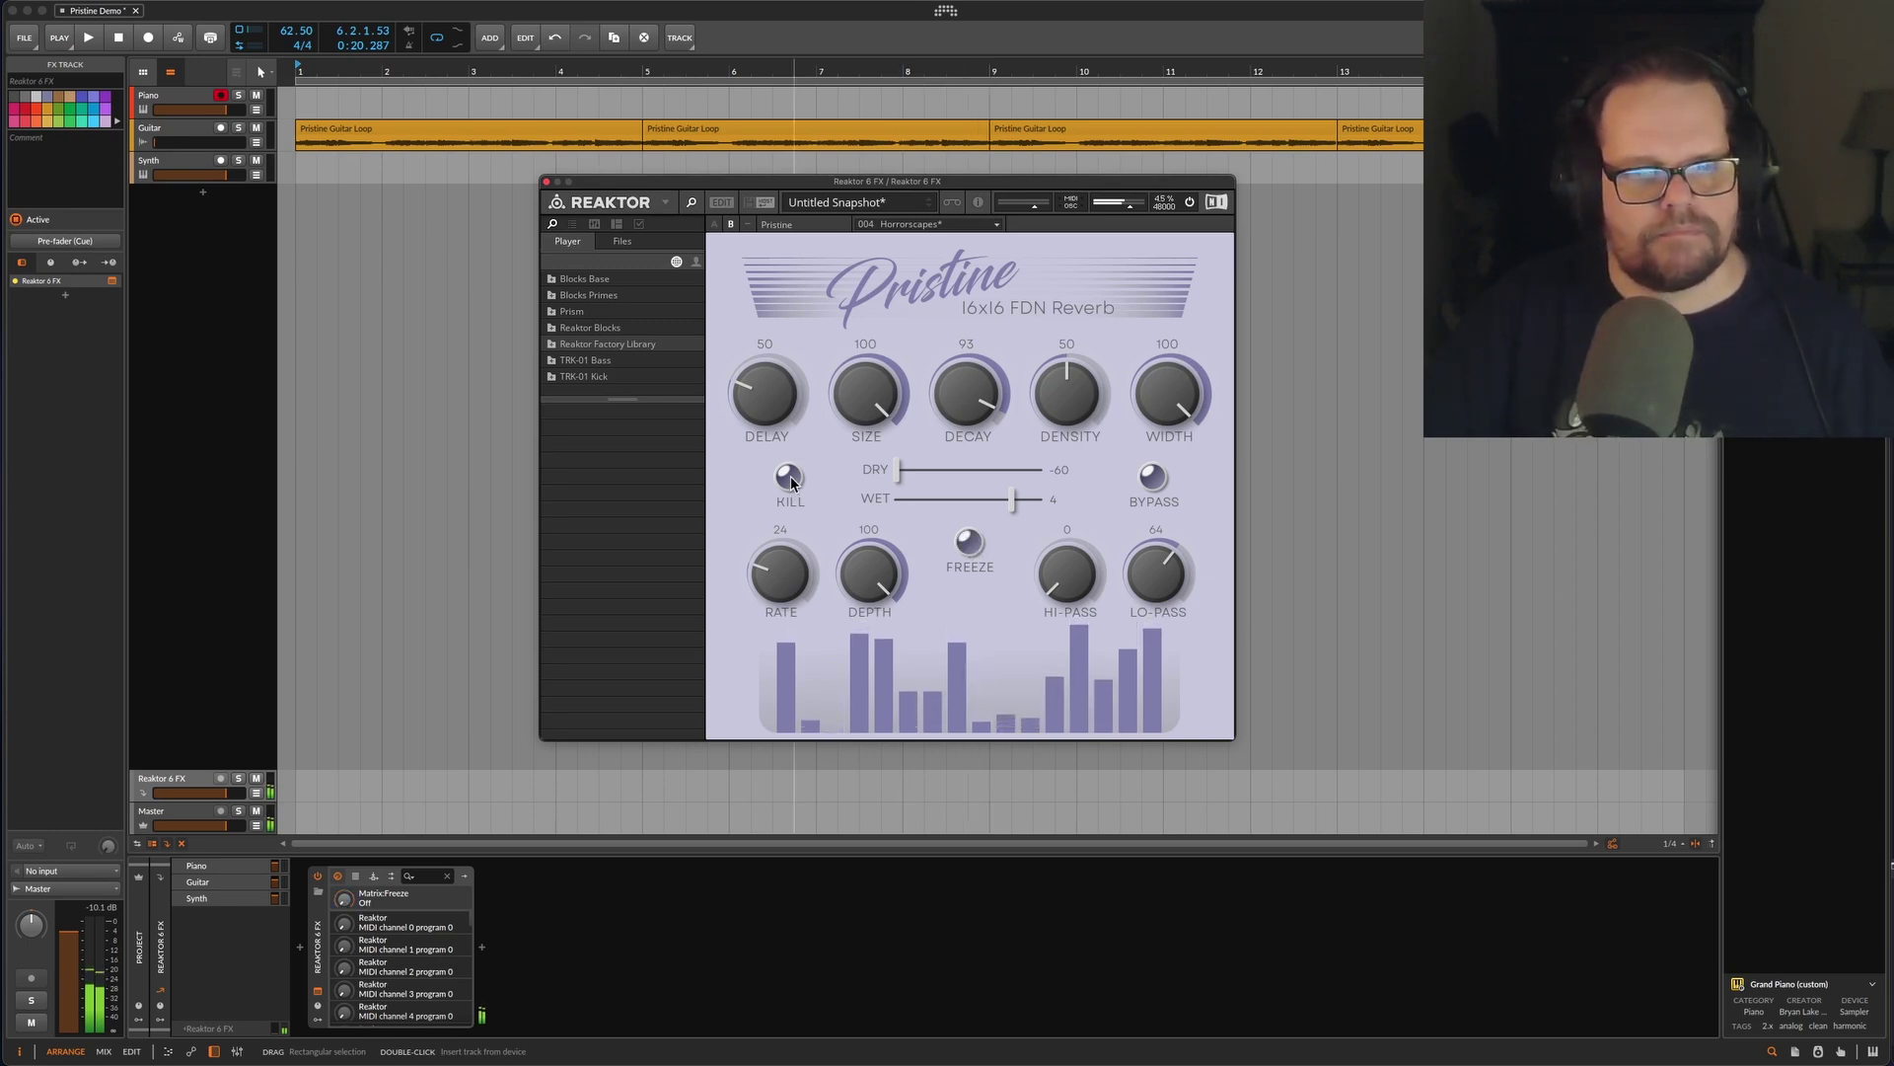
{"action": "left_click", "coordinate": [970, 541]}
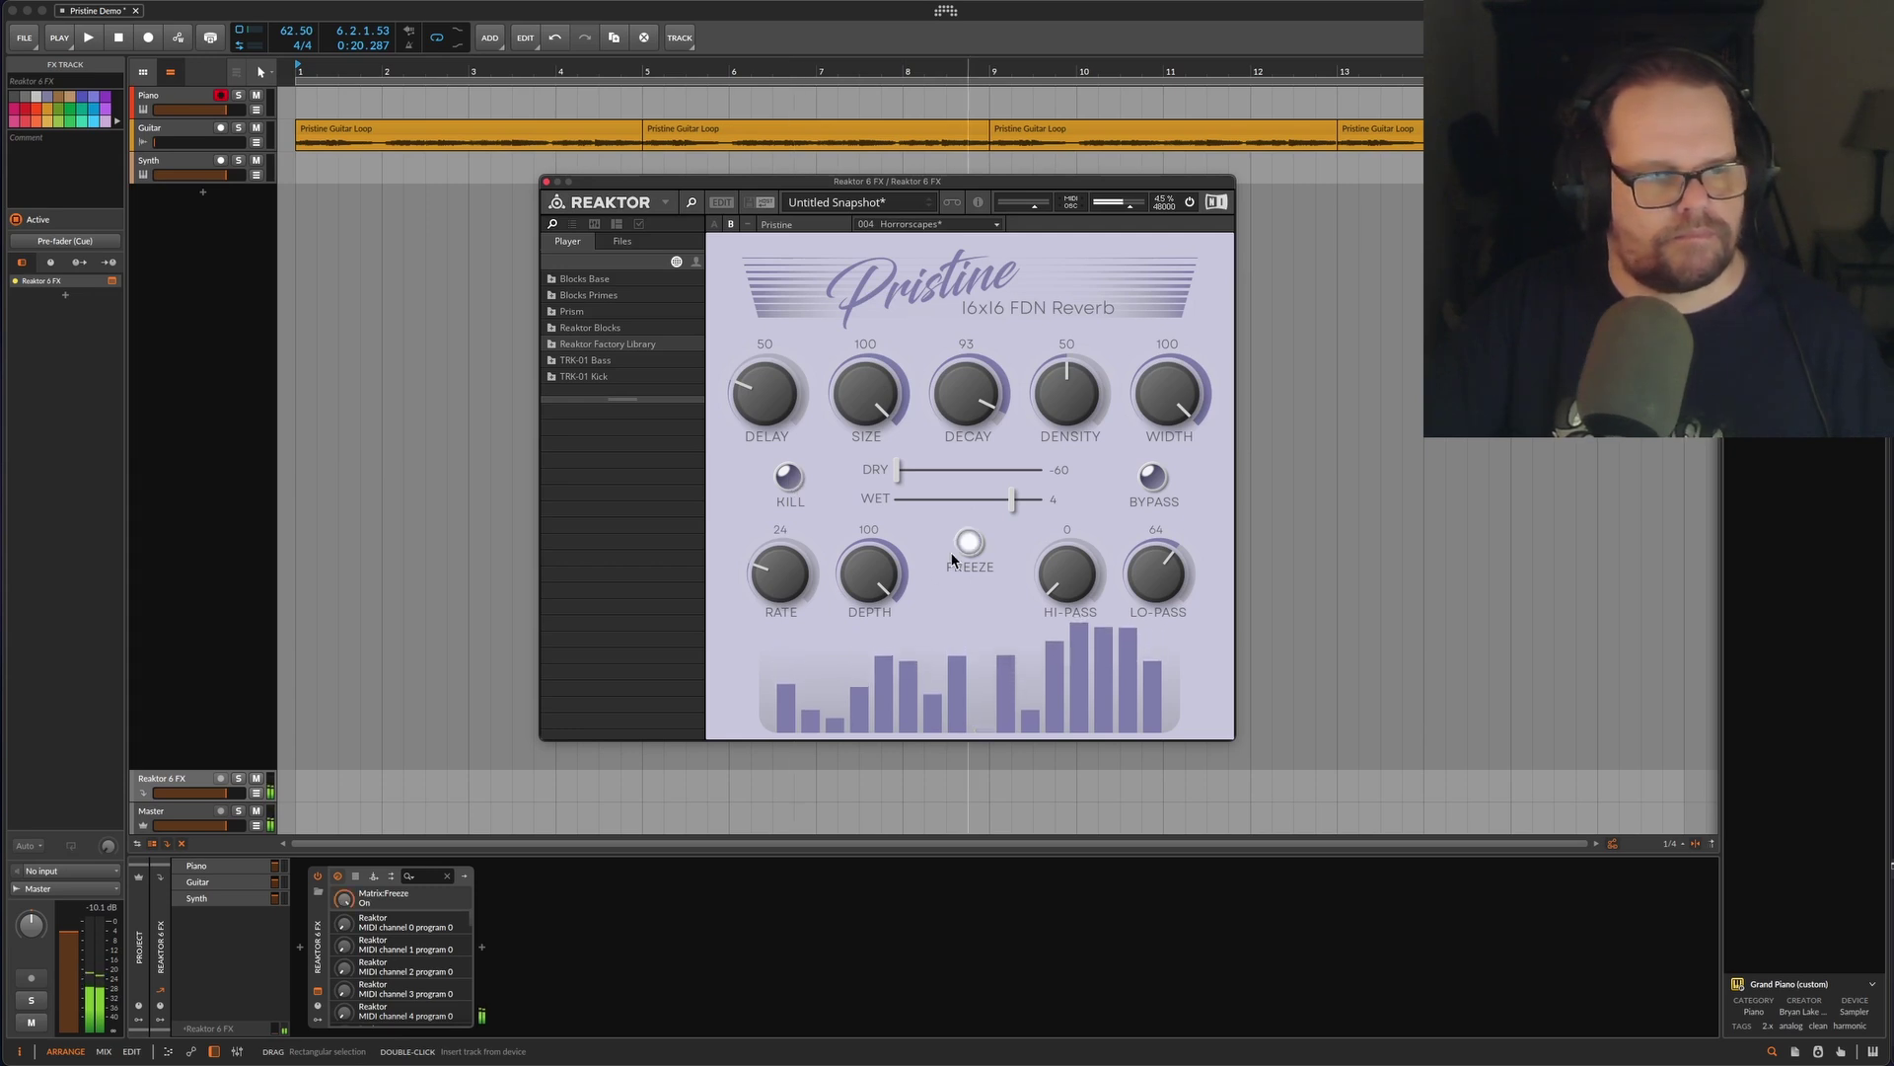
{"action": "left_click", "coordinate": [789, 479]}
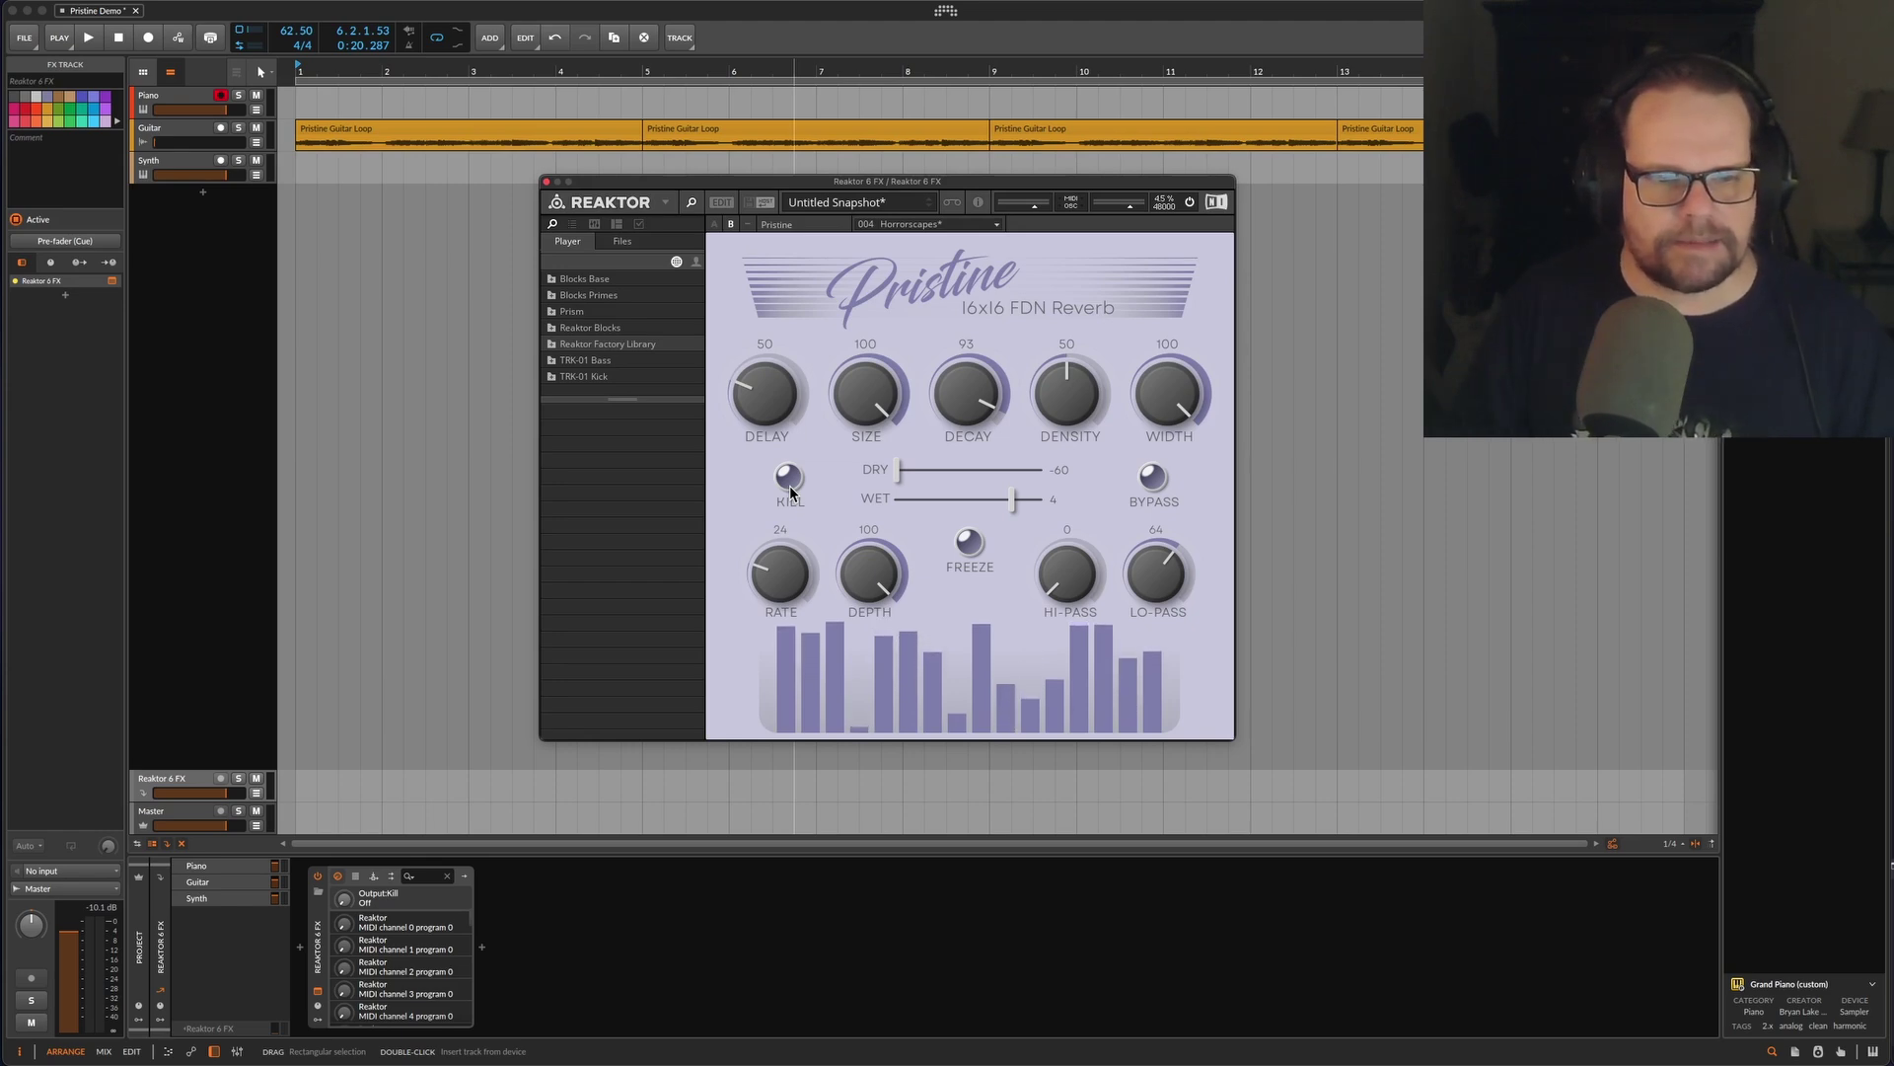
Load 005 Stratospheres and pull the DRY slider down to -60
{"action": "left_click", "coordinate": [933, 231]}
{"action": "left_click", "coordinate": [923, 298]}
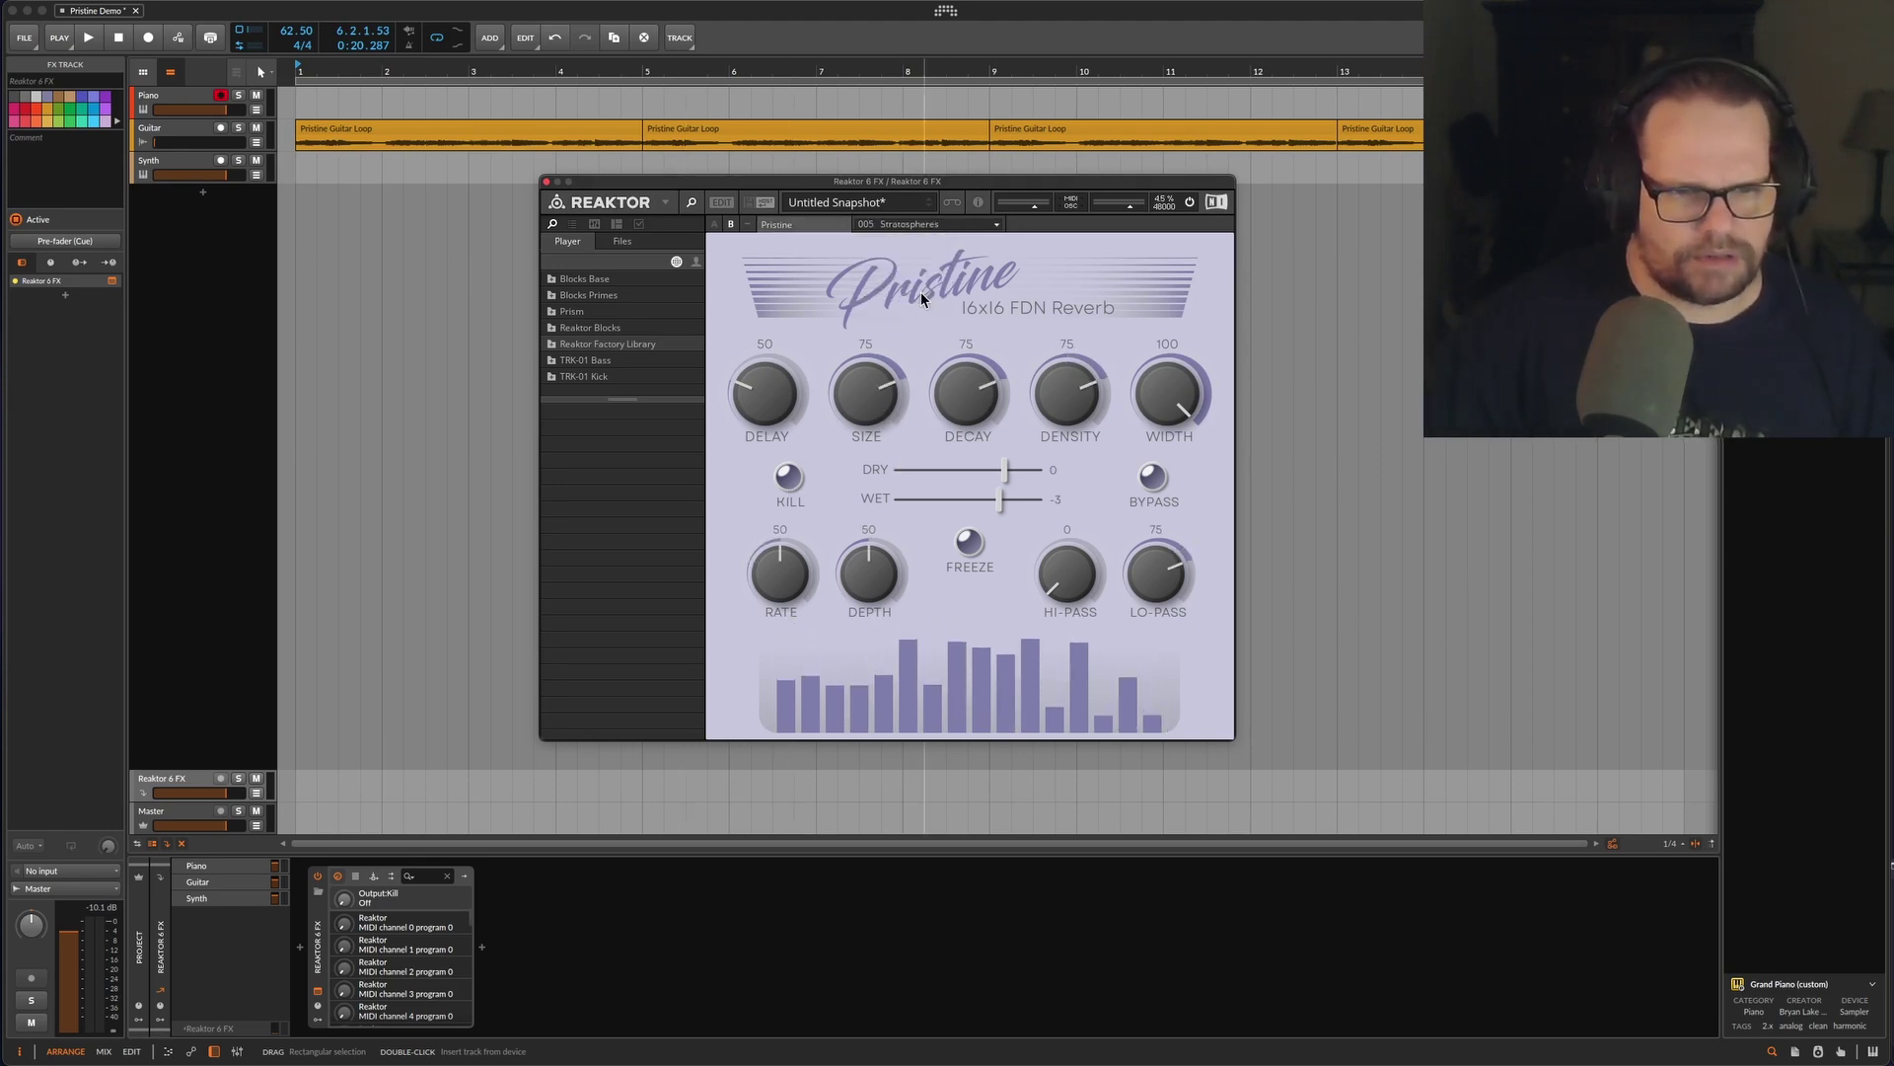
{"action": "left_click_drag", "start_coordinate": [1005, 469], "coordinate": [898, 469]}
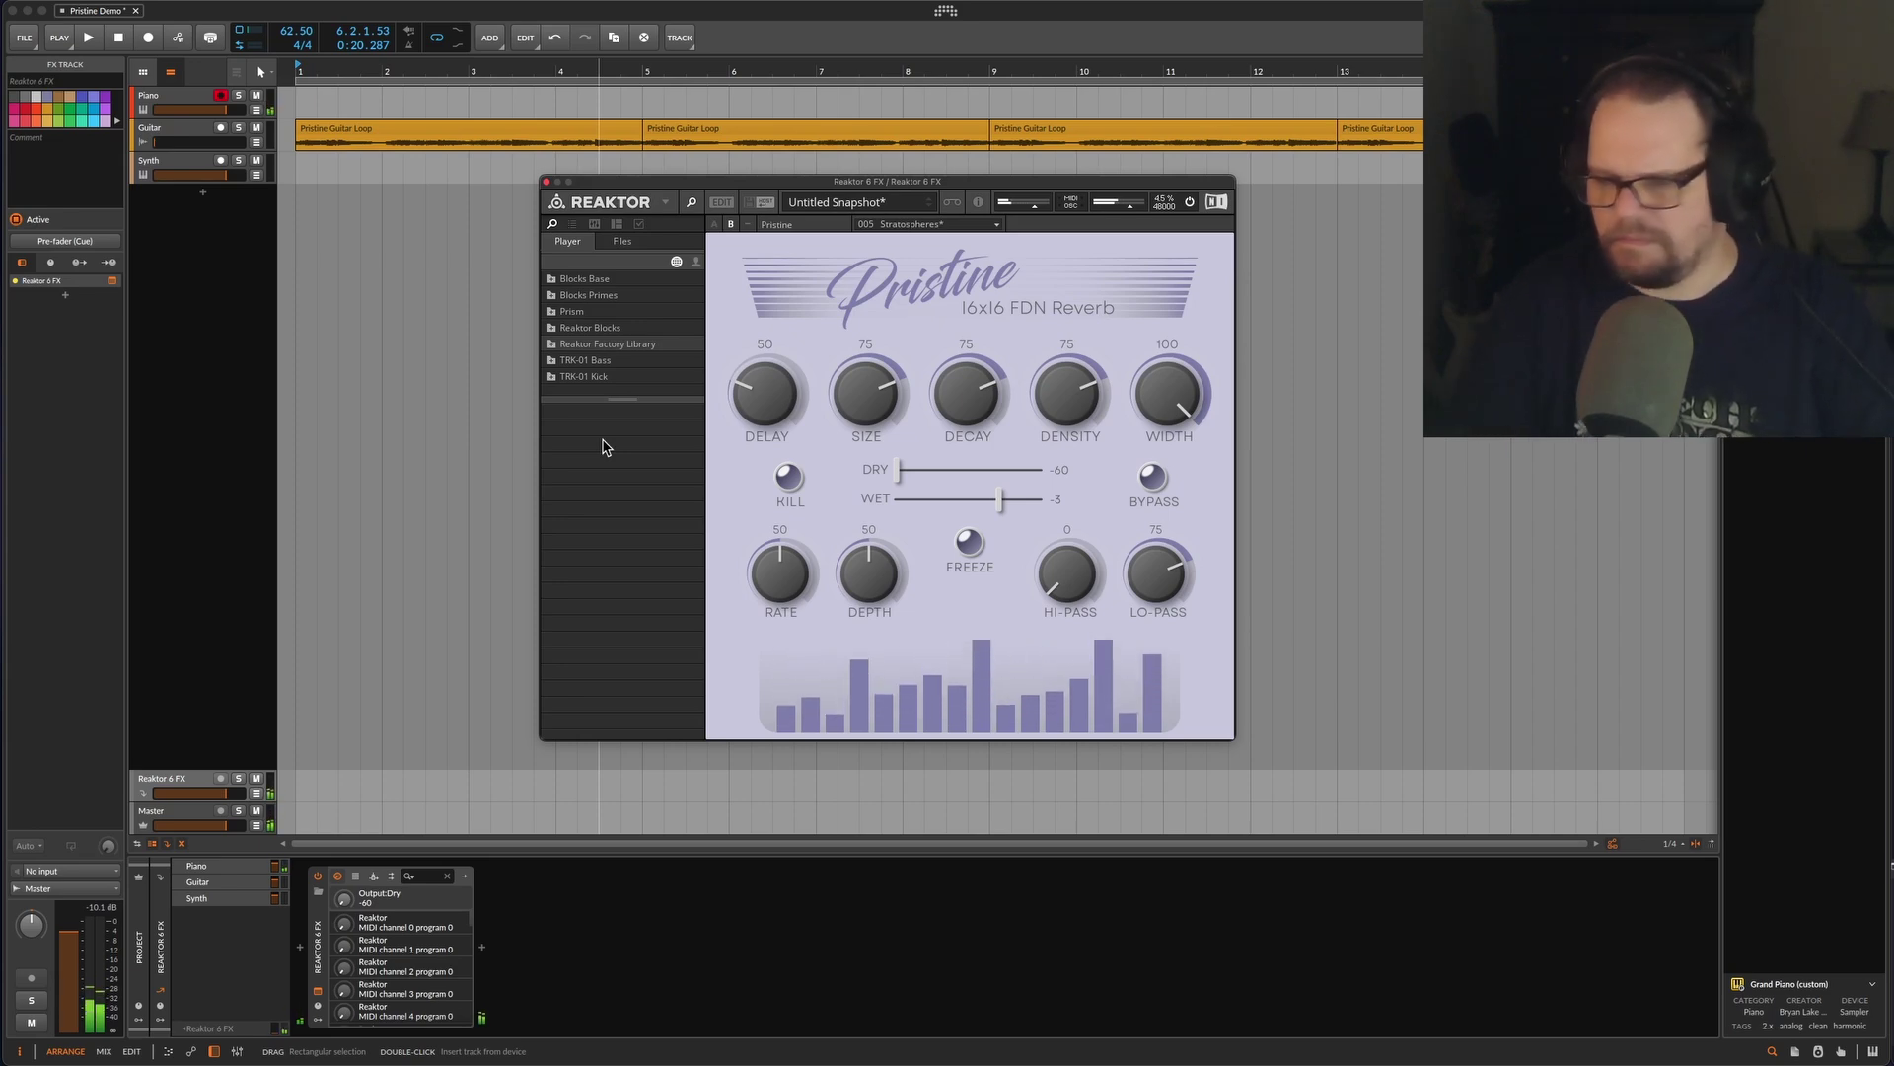
Record-arm the Synth track in Bitwig while Pristine stays on the Stratospheres snapshot
{"action": "left_click", "coordinate": [221, 161]}
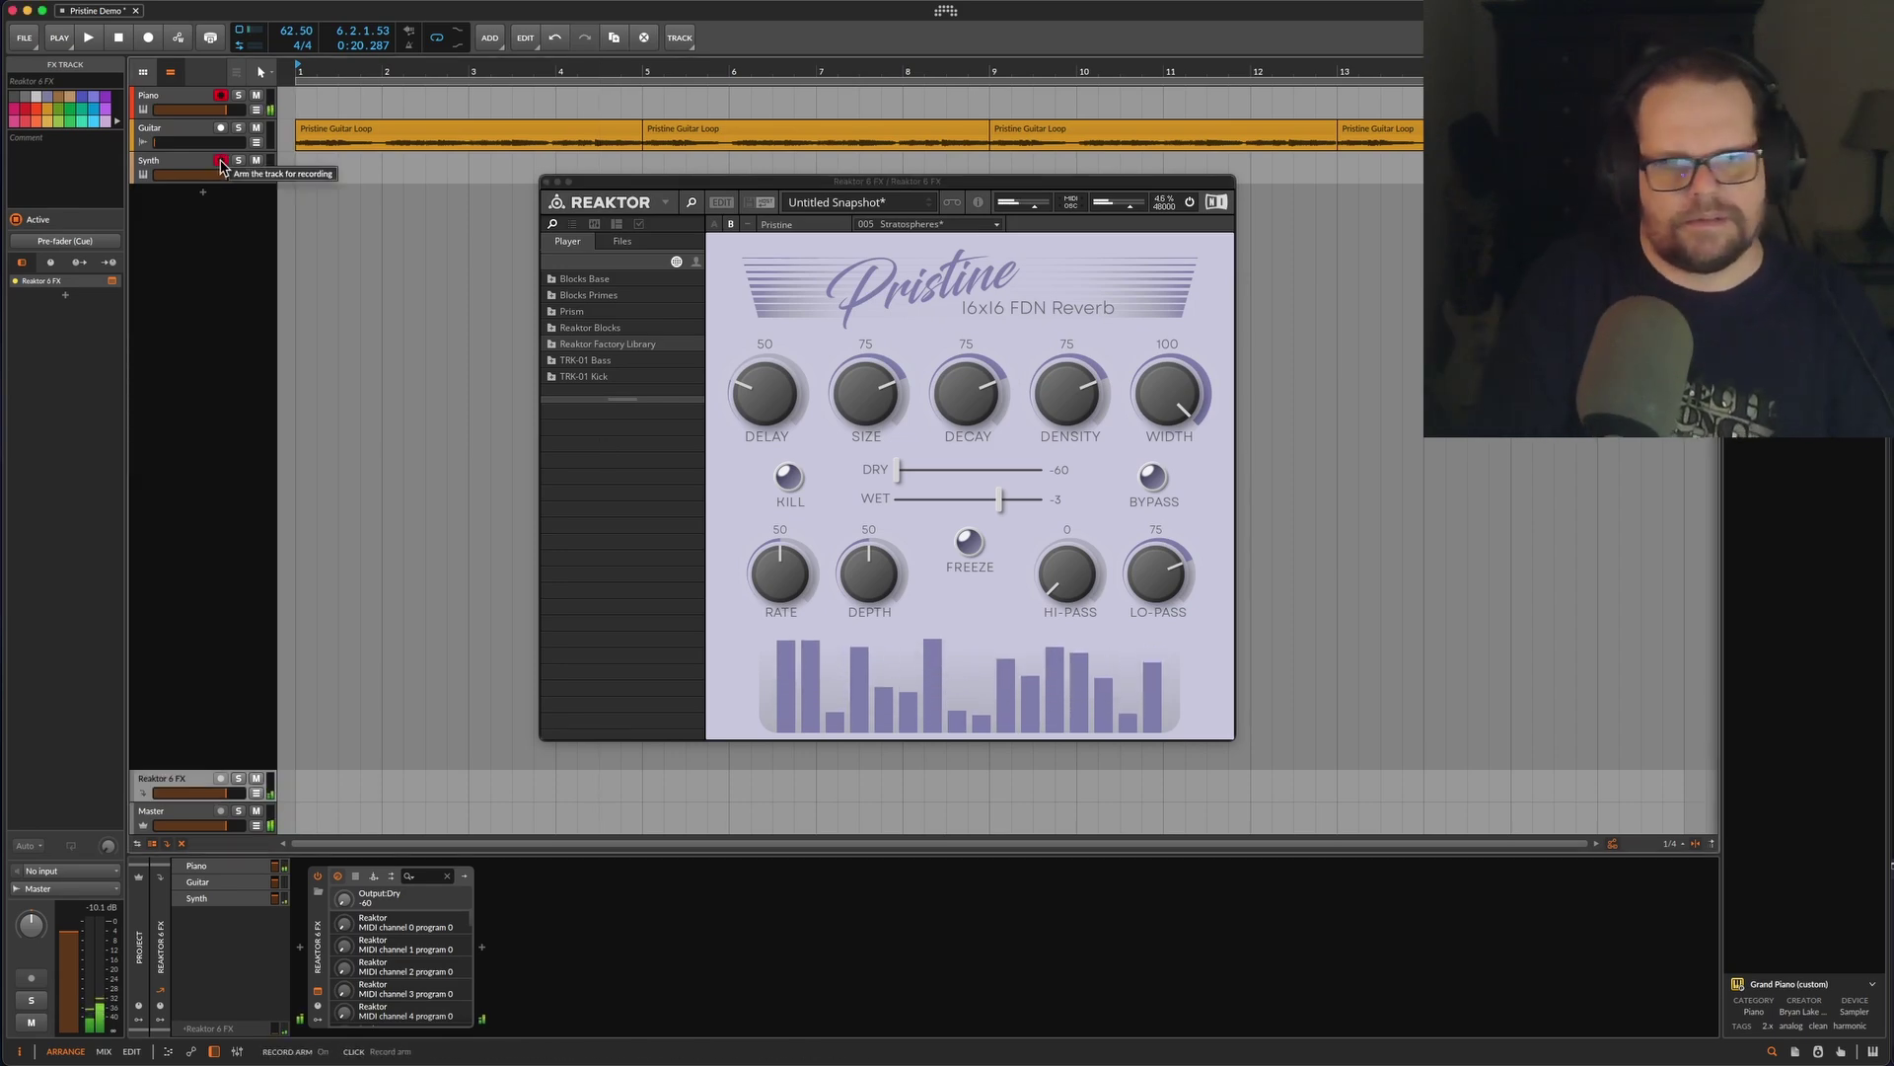